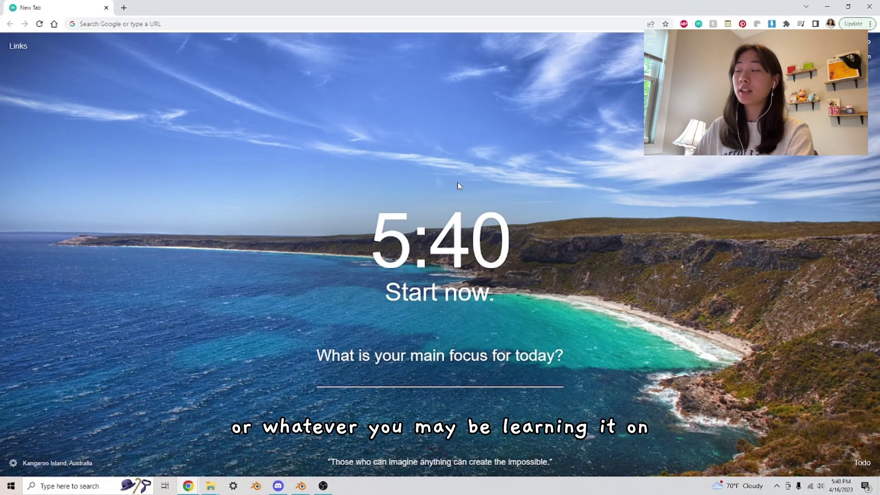
# Step: Search Google for 'blender 3d' from Chrome's address bar
pyautogui.click(258, 23)
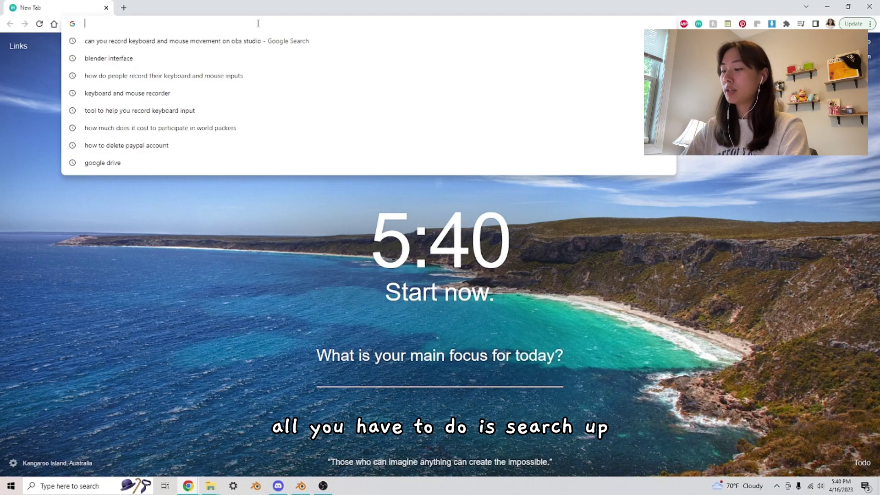
pyautogui.write('blender 3d')
pyautogui.press('Return')
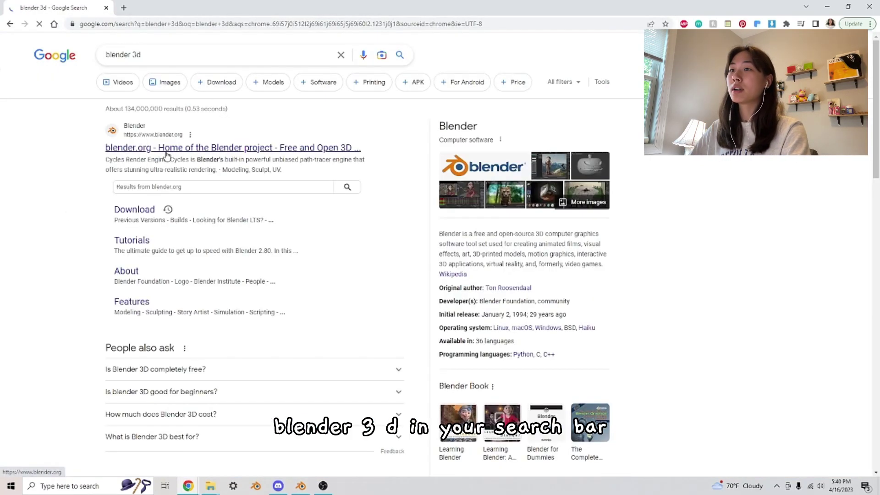
# Step: Go from the blender.org result to its download page and download the Blender 3.5 Windows installer
pyautogui.click(166, 155)
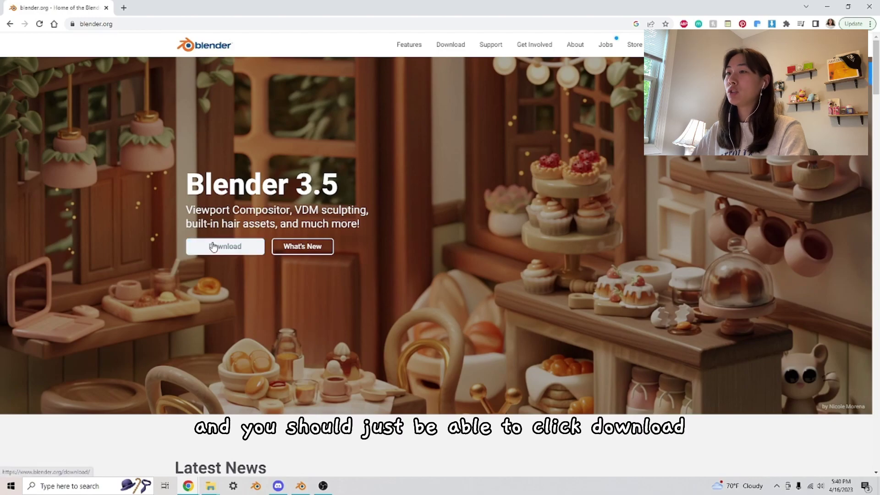
pyautogui.click(215, 246)
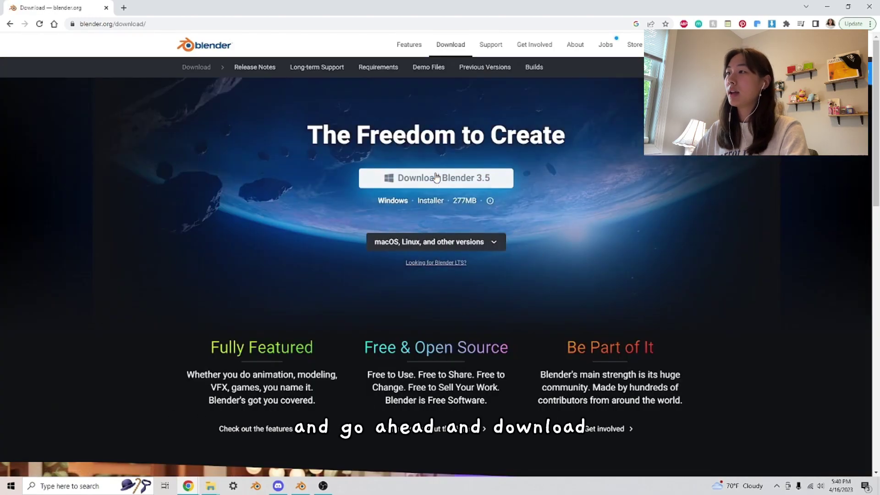
pyautogui.click(401, 181)
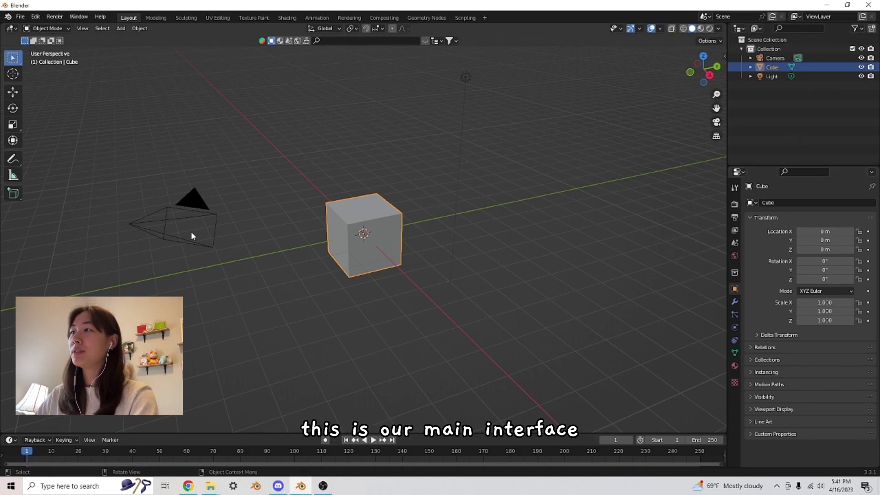
# Step: Check the cube's Modifier properties, then show the scene's Render settings: Eevee with 64 samples
pyautogui.moveTo(535, 276)
pyautogui.mouseDown(button='middle')
pyautogui.moveTo(545, 286)
pyautogui.moveTo(540, 266)
pyautogui.moveTo(534, 277)
pyautogui.mouseUp(button='middle')
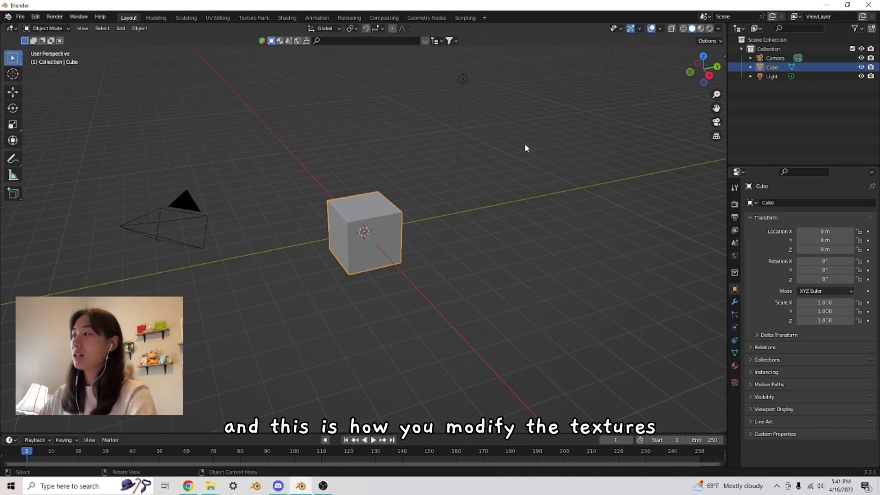
pyautogui.click(734, 303)
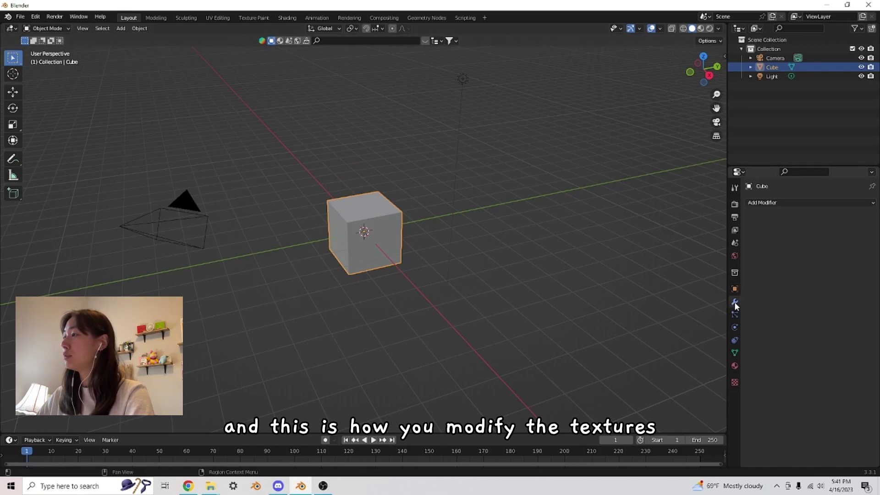
pyautogui.click(734, 205)
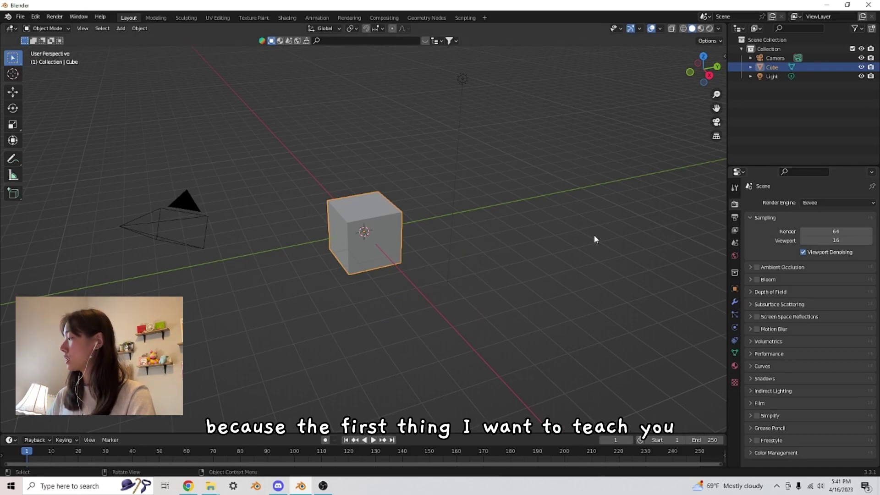
# Step: Deselect the cube and zoom in and out on it several times
pyautogui.click(504, 173)
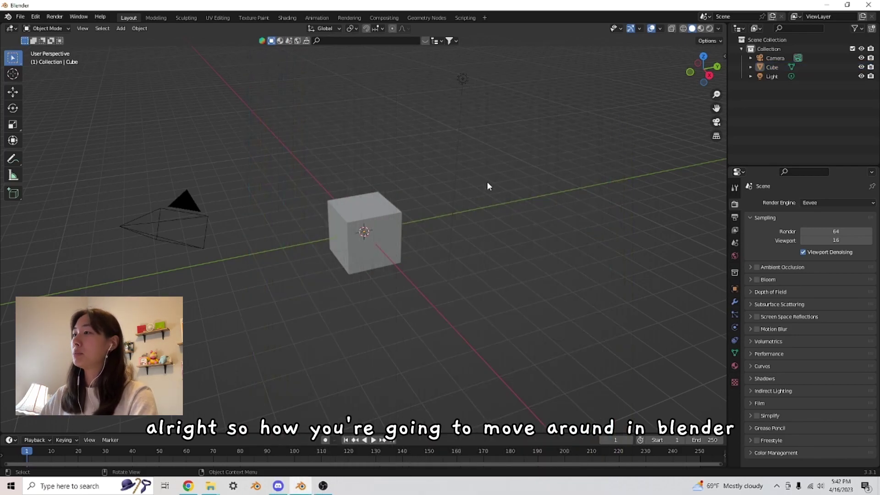
pyautogui.scroll(3, 492, 196)
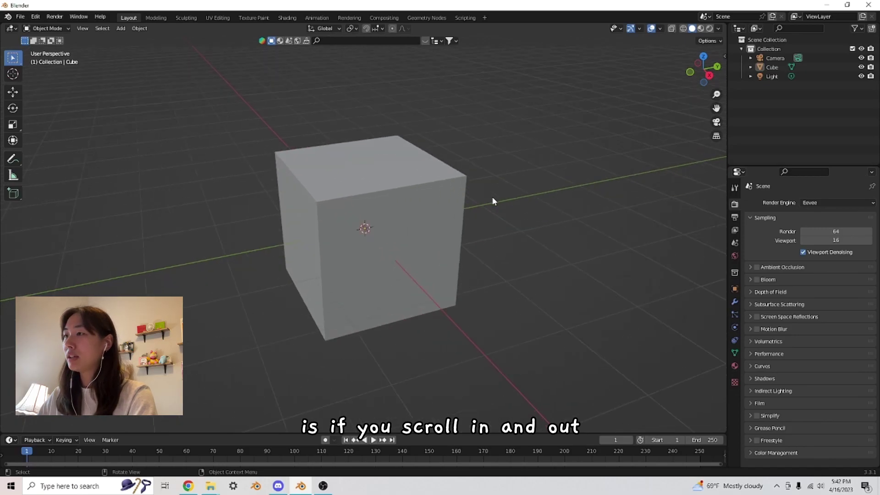
pyautogui.scroll(-3, 492, 197)
pyautogui.scroll(3, 495, 209)
pyautogui.scroll(-8, 496, 209)
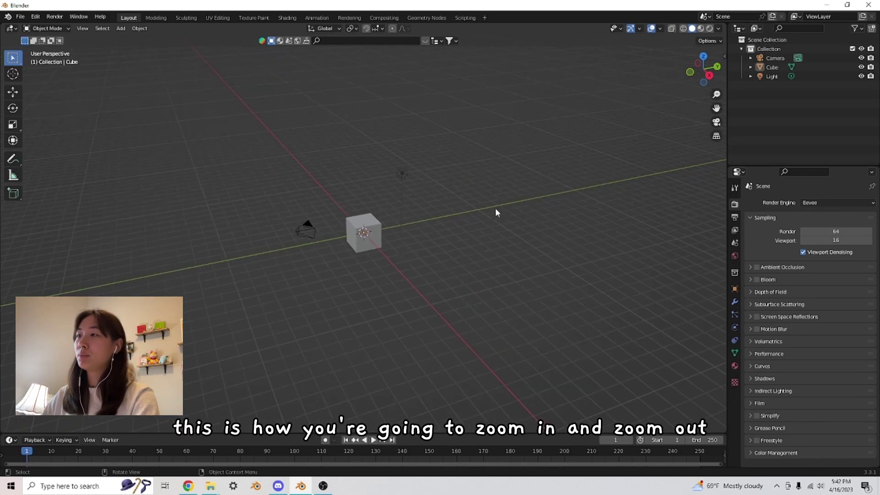
pyautogui.scroll(7, 495, 209)
pyautogui.scroll(-5, 508, 223)
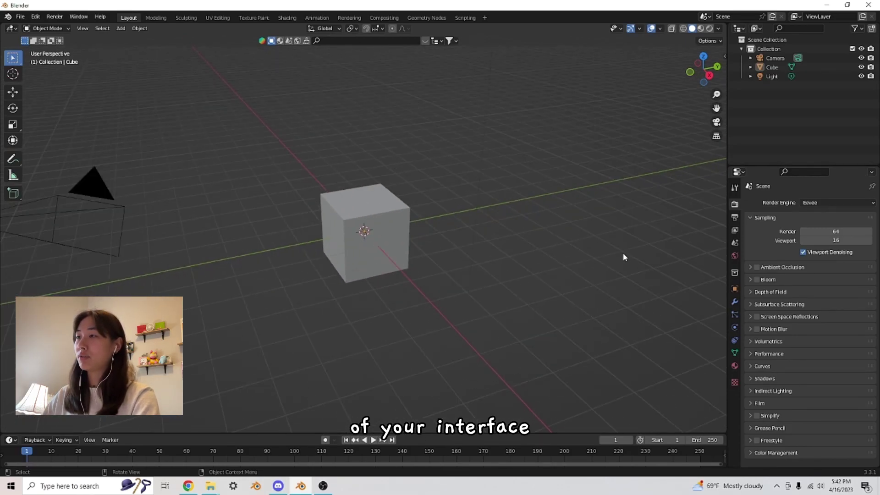
# Step: Orbit and pan around the cube, viewing it from above and other angles
pyautogui.moveTo(622, 252); pyautogui.dragTo(529, 212, button='middle')
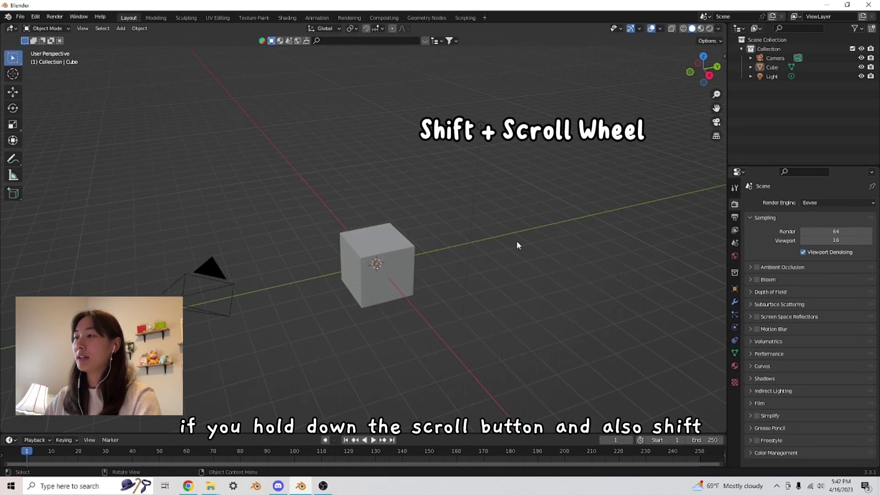
pyautogui.keyDown('shift'); pyautogui.moveTo(551, 243); pyautogui.dragTo(363, 257, button='middle'); pyautogui.keyUp('shift')
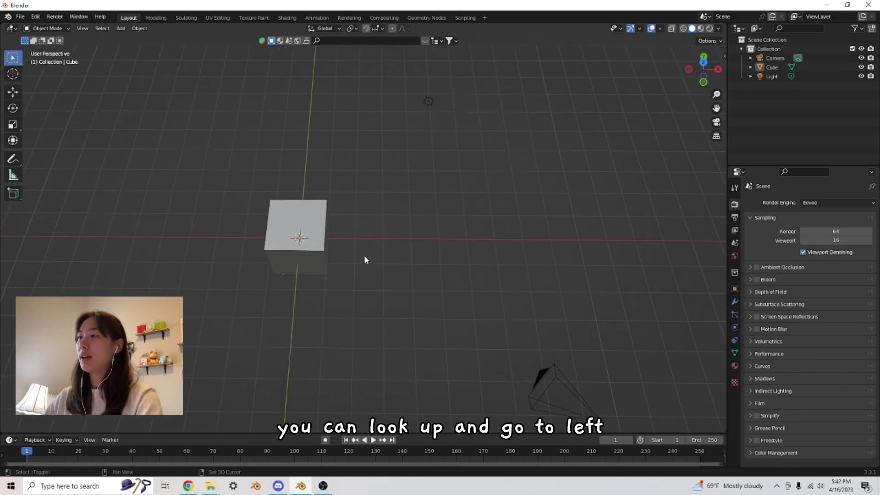
pyautogui.moveTo(393, 310); pyautogui.dragTo(465, 335, button='middle')
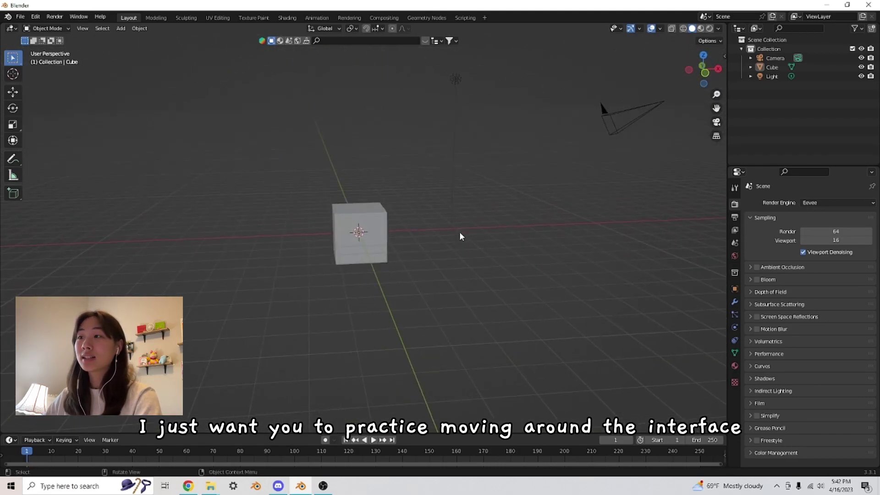
pyautogui.moveTo(459, 236); pyautogui.dragTo(521, 288, button='middle')
pyautogui.scroll(2, 489, 246)
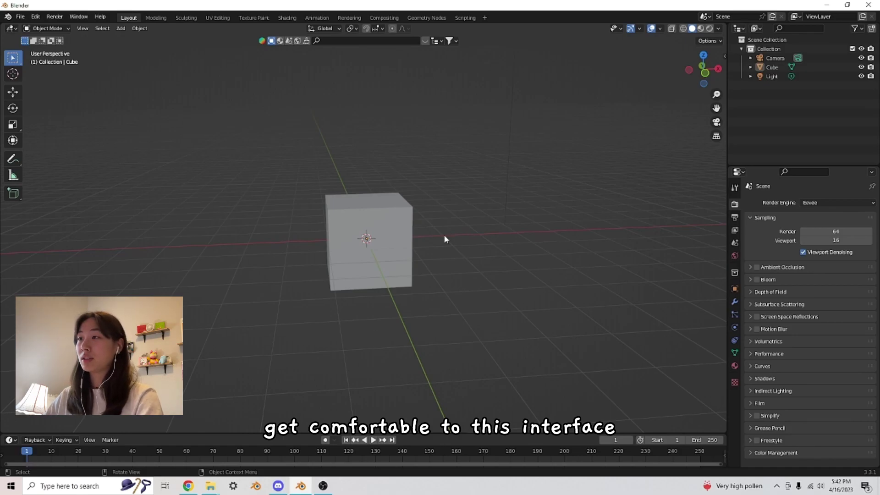
pyautogui.moveTo(412, 227); pyautogui.dragTo(479, 262, button='middle')
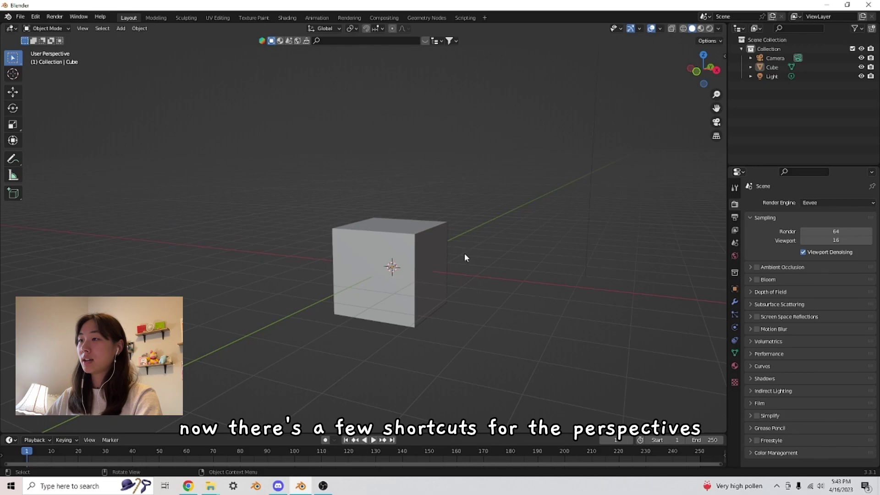
# Step: Switch between front, right and top orthographic views with numpad 1, 3 and 7
pyautogui.press('KP_1')
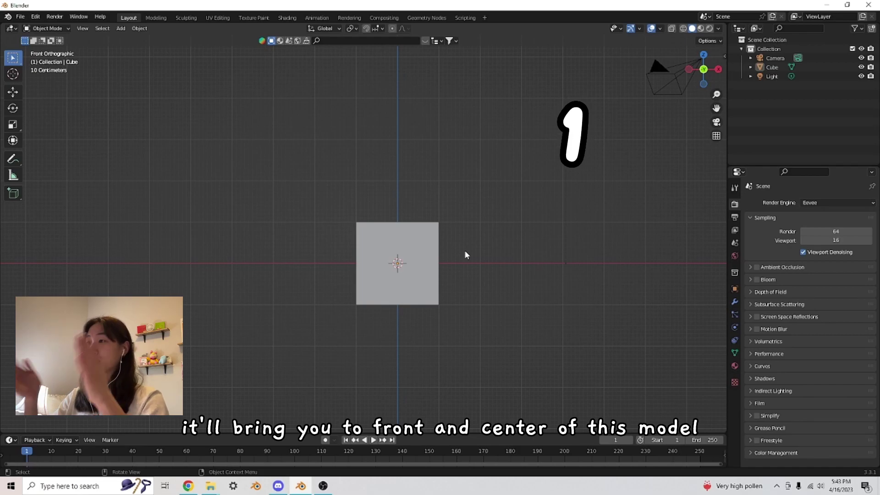
pyautogui.press('KP_3')
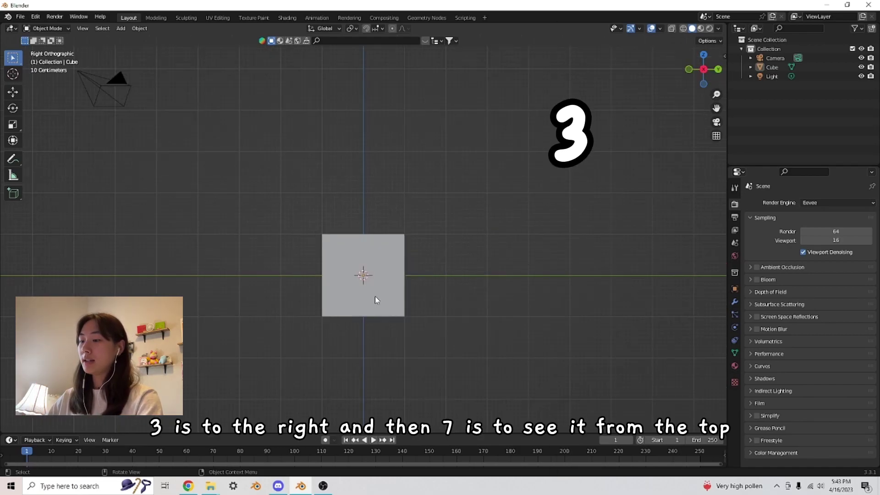
pyautogui.press('KP_7')
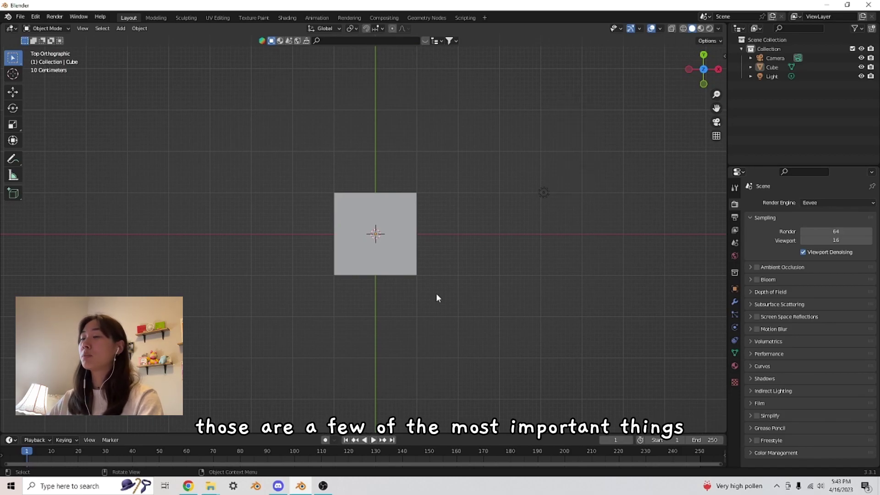
pyautogui.press('KP_1')
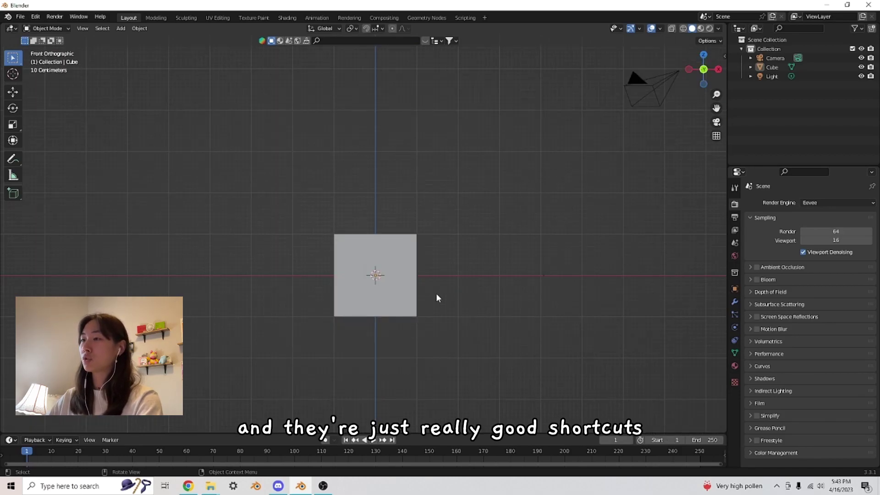
pyautogui.press('KP_7')
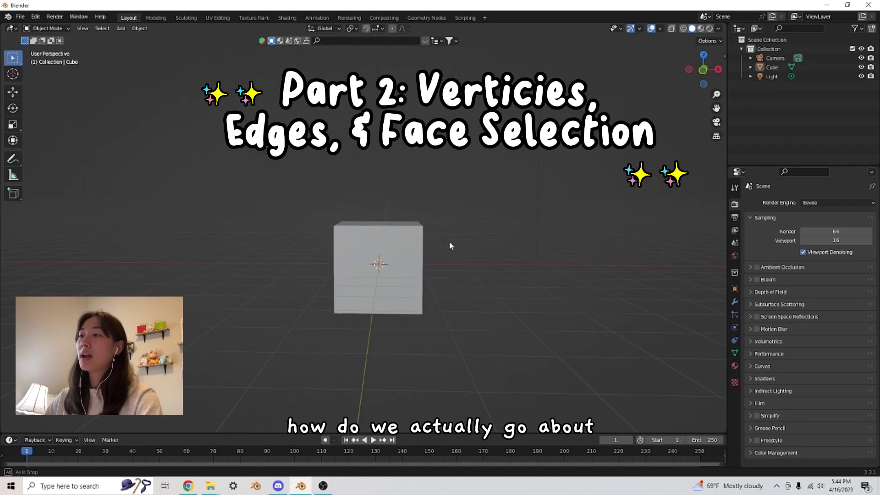
# Step: Select the cube after briefly selecting the light, and zoom and pan closer to it
pyautogui.moveTo(449, 241); pyautogui.dragTo(425, 249, button='middle')
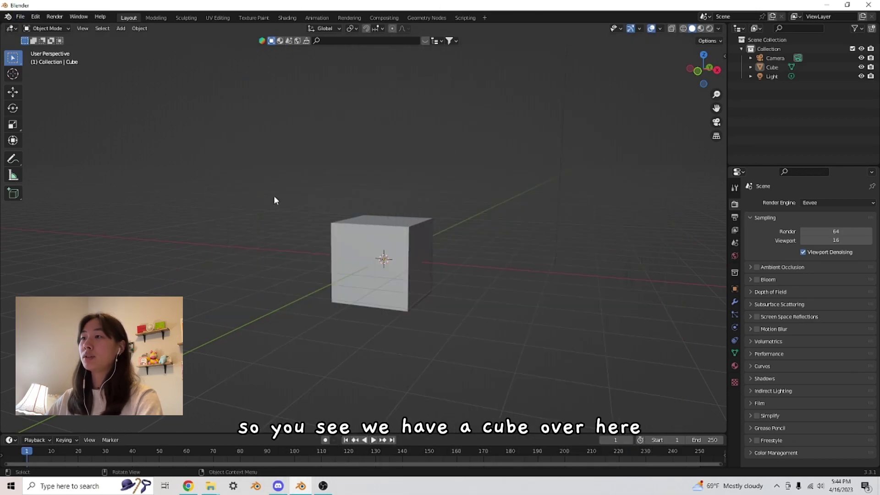
pyautogui.click(409, 242)
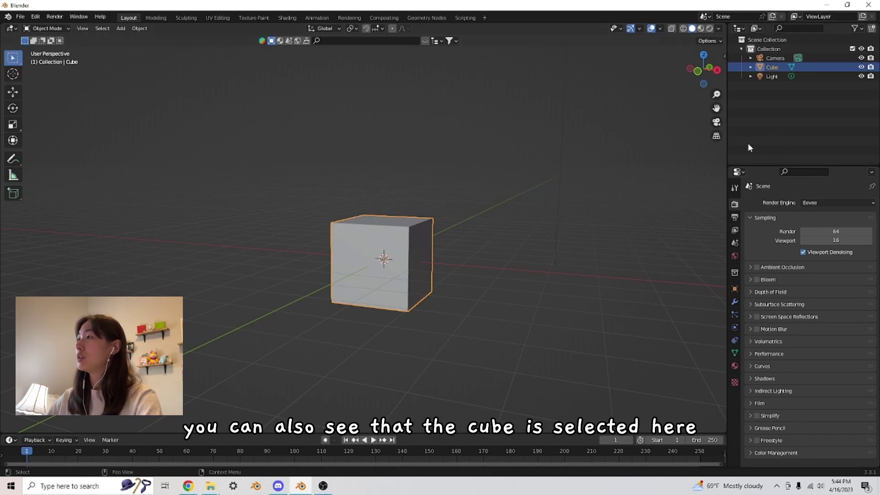
pyautogui.scroll(-3, 540, 134)
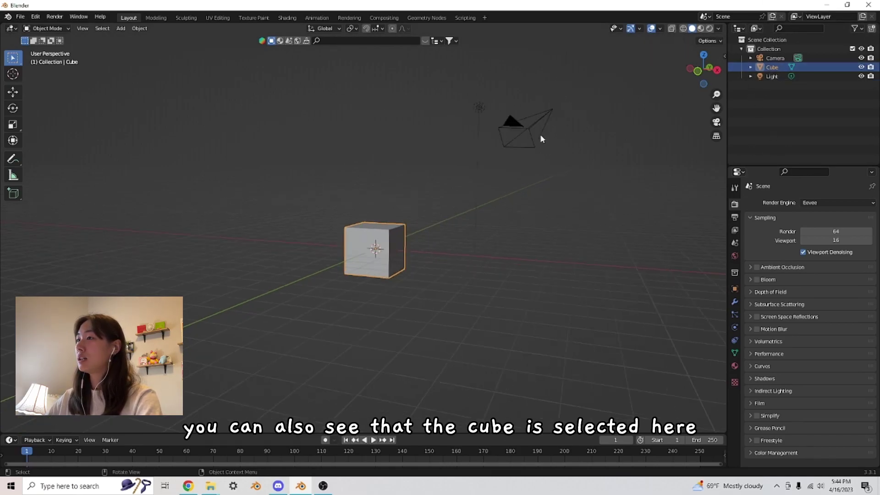
pyautogui.moveTo(540, 134); pyautogui.dragTo(543, 161, button='middle')
pyautogui.click(780, 77)
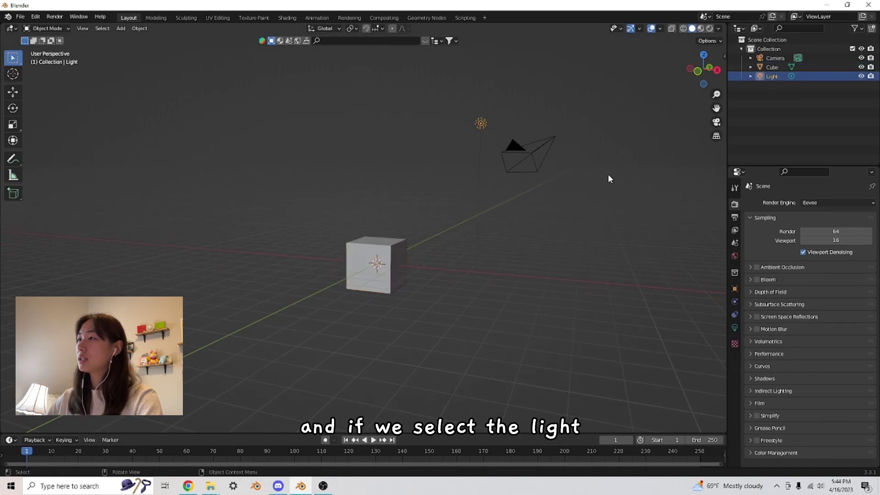
pyautogui.click(458, 124)
pyautogui.click(479, 123)
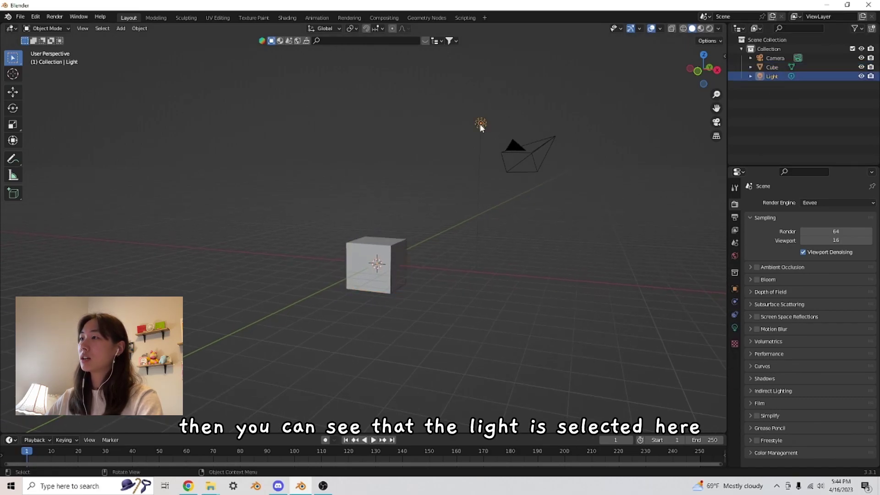
pyautogui.click(402, 249)
pyautogui.scroll(4, 405, 247)
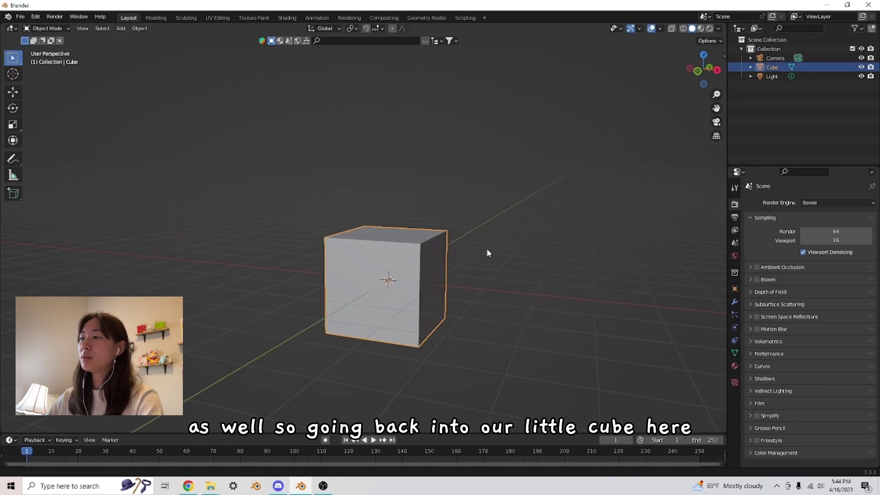
pyautogui.keyDown('shift'); pyautogui.moveTo(486, 249); pyautogui.dragTo(471, 233, button='middle'); pyautogui.keyUp('shift')
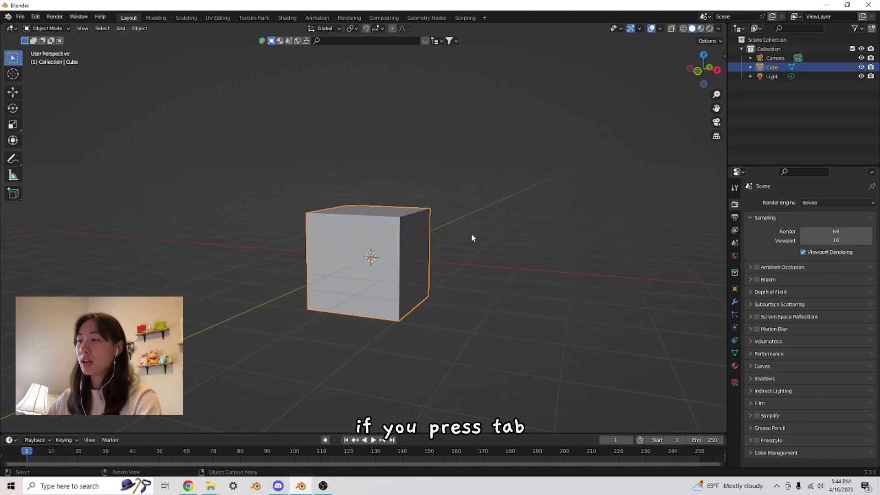
# Step: Enter Edit Mode on the cube and practise box-selecting its faces and vertices
pyautogui.press('Tab')
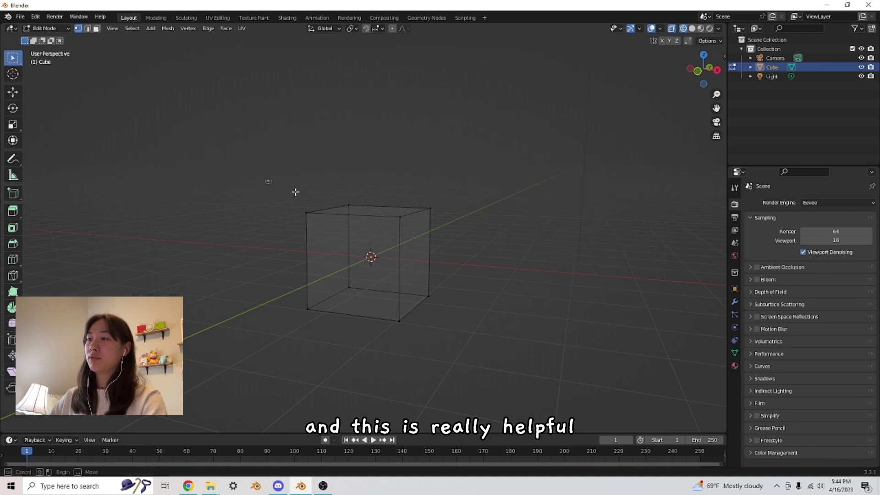
pyautogui.moveTo(295, 190); pyautogui.dragTo(521, 293)
pyautogui.hotkey('alt', 'z')
pyautogui.click(479, 197)
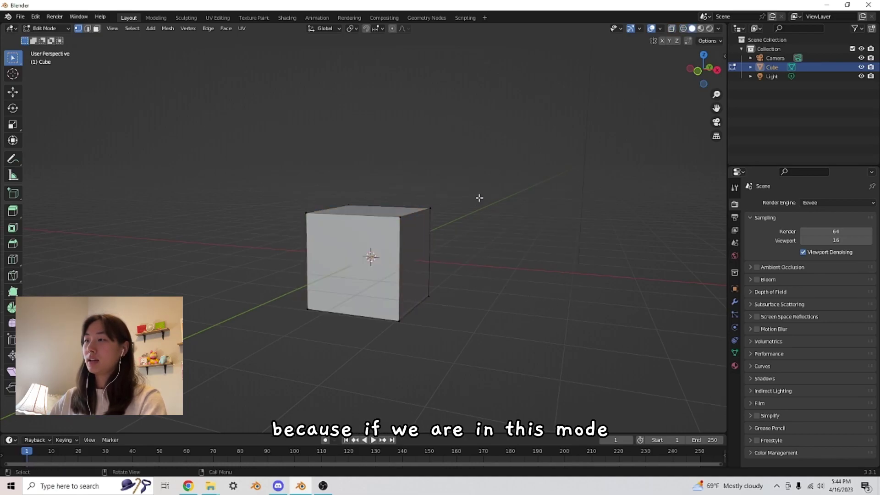
pyautogui.moveTo(250, 165); pyautogui.dragTo(506, 309)
pyautogui.click(491, 238)
pyautogui.moveTo(265, 171); pyautogui.dragTo(422, 338)
pyautogui.click(357, 283)
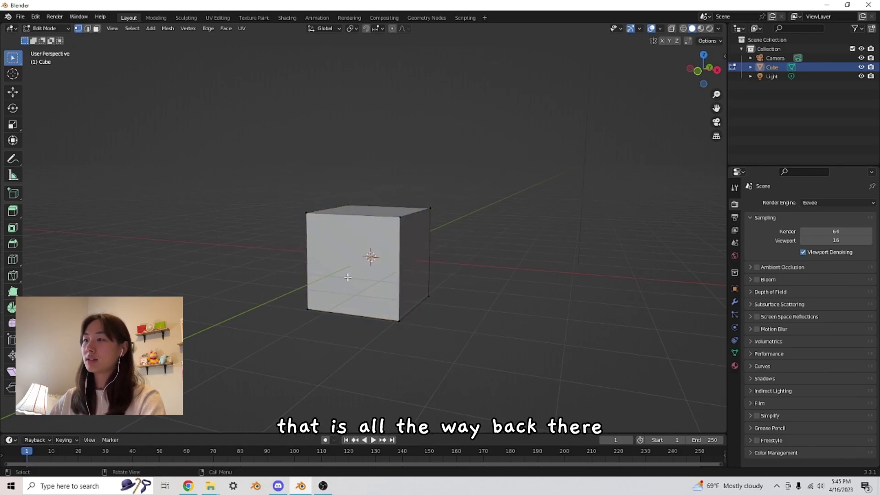
# Step: In X-ray view, select the cube's four top vertices, then return to solid shading
pyautogui.hotkey('shift', 'z')
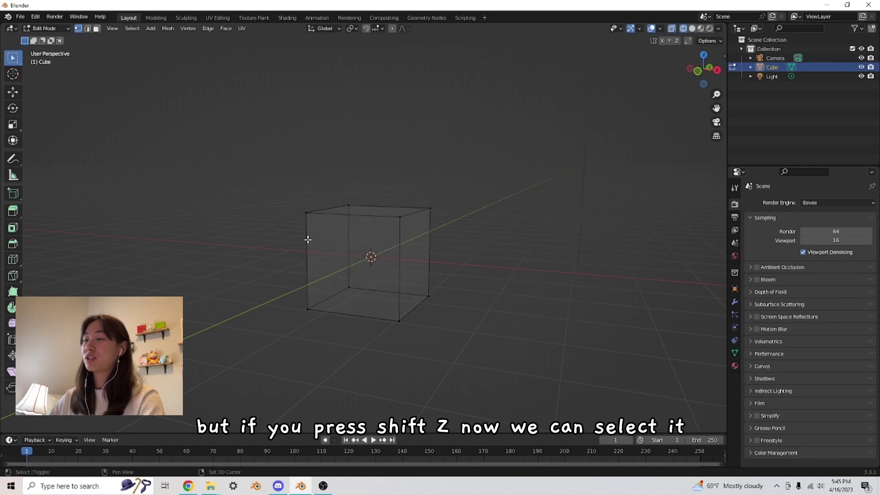
pyautogui.moveTo(293, 276); pyautogui.dragTo(431, 299)
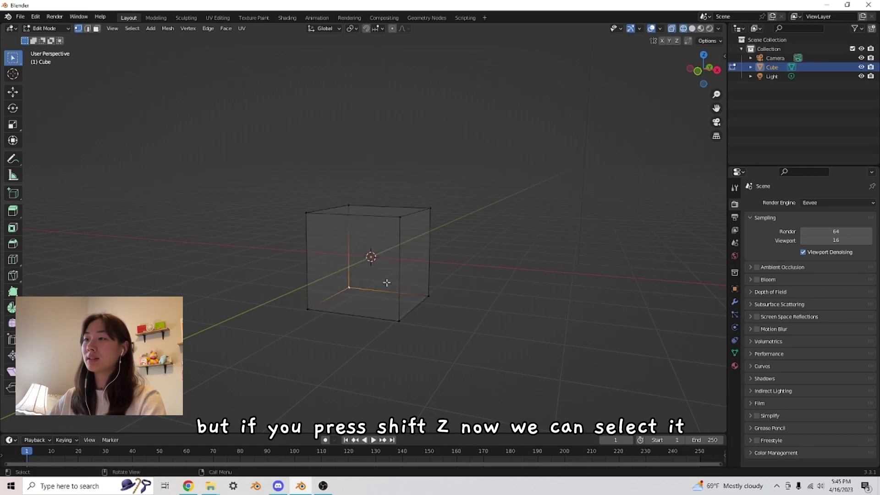
pyautogui.click(349, 205)
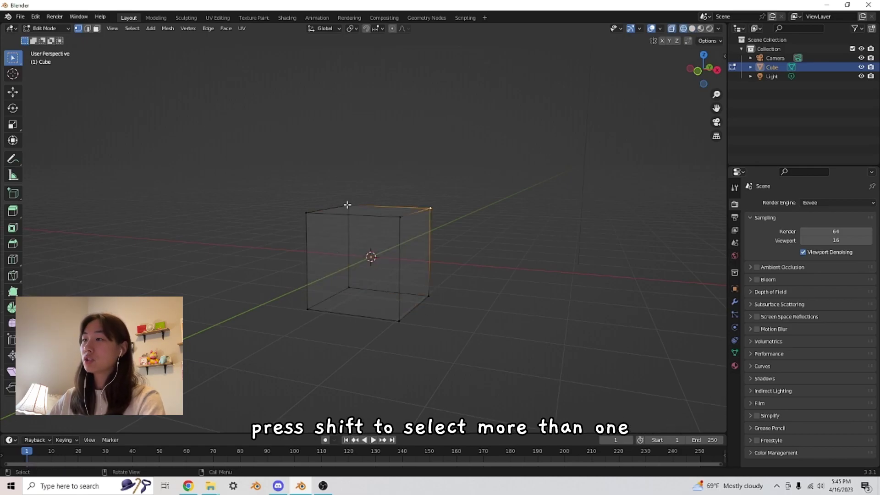
pyautogui.keyDown('shift'); pyautogui.click(306, 213); pyautogui.keyUp('shift')
pyautogui.moveTo(251, 175); pyautogui.dragTo(435, 226)
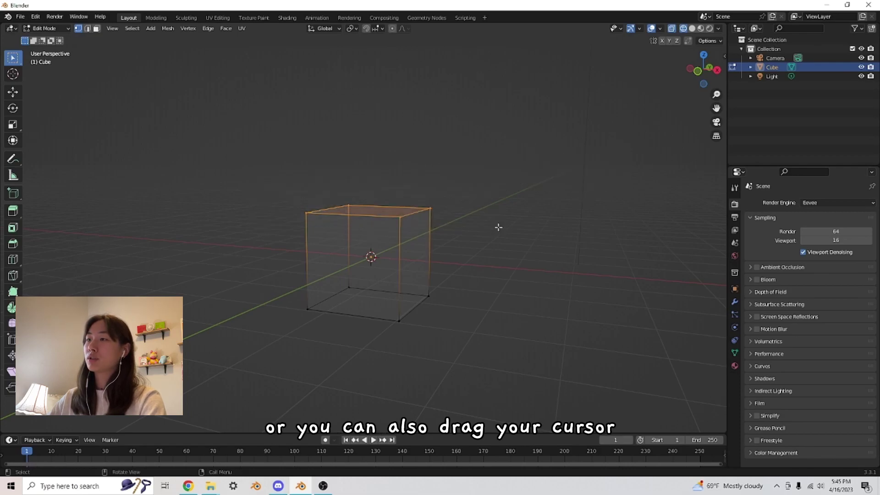
pyautogui.click(472, 267)
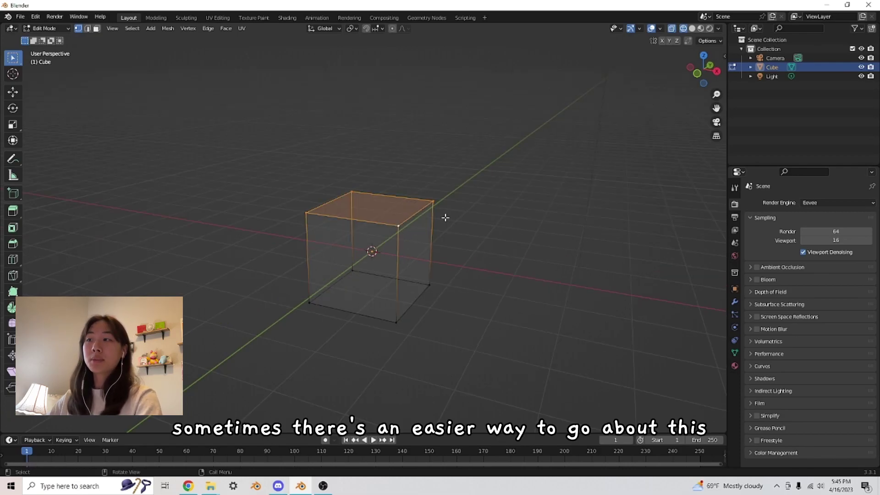
pyautogui.hotkey('shift', 'z')
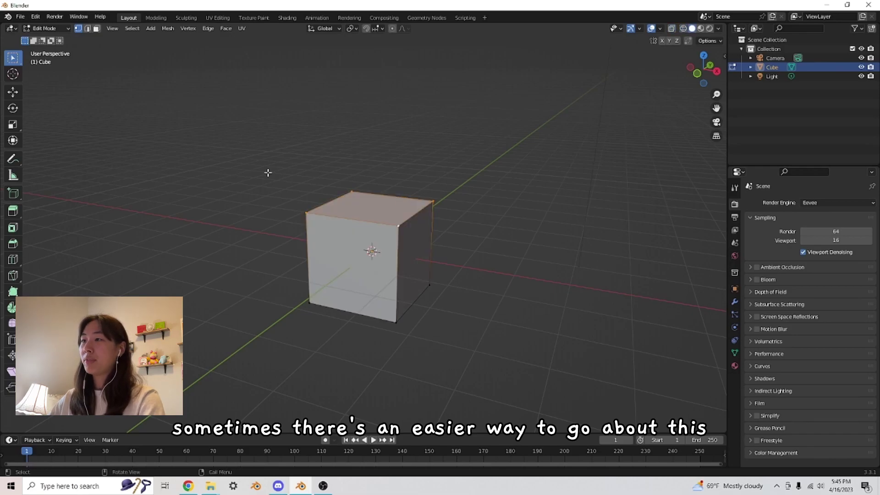
# Step: Select the cube's top edges and front face edges one by one, then clear them
pyautogui.moveTo(244, 191); pyautogui.dragTo(488, 336)
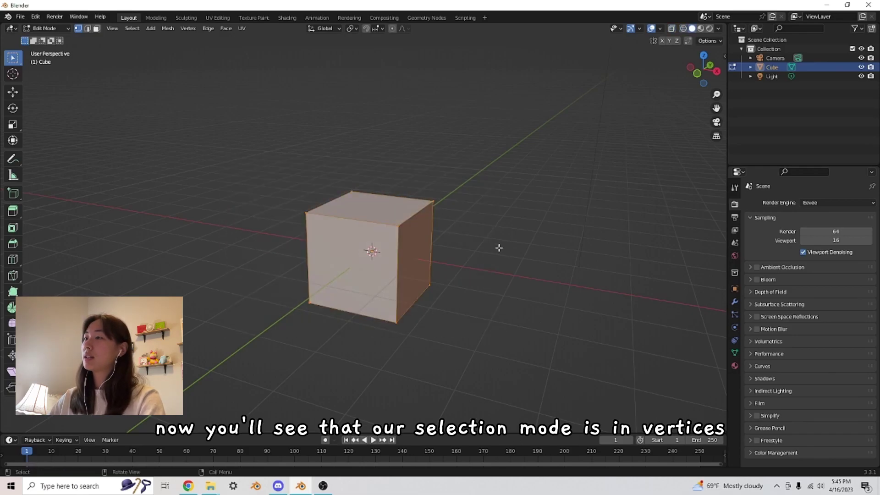
pyautogui.click(449, 225)
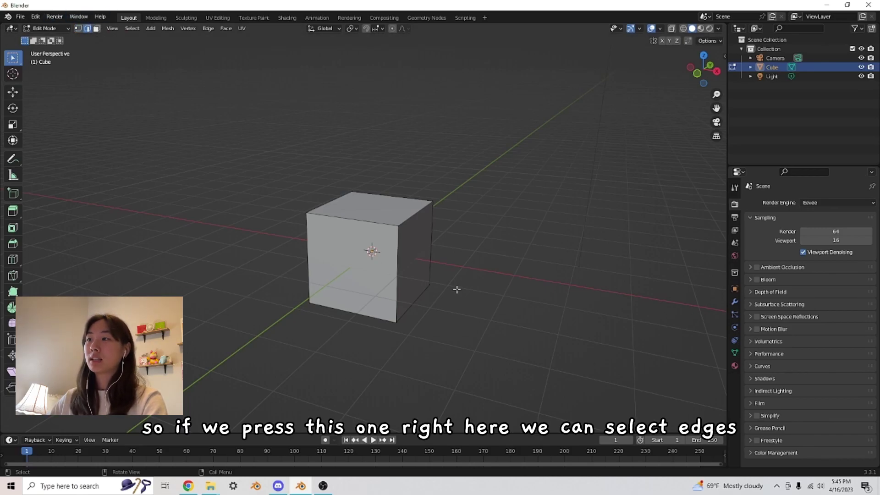
pyautogui.click(355, 224)
pyautogui.click(389, 192)
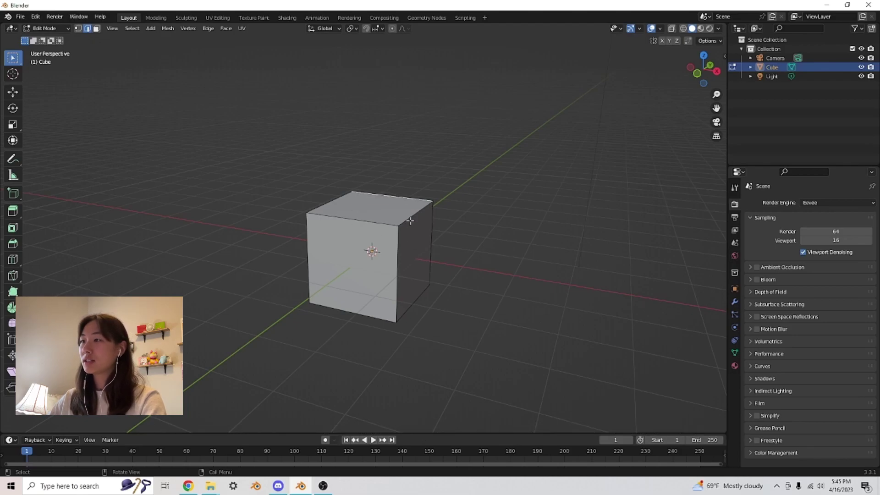
pyautogui.click(329, 212)
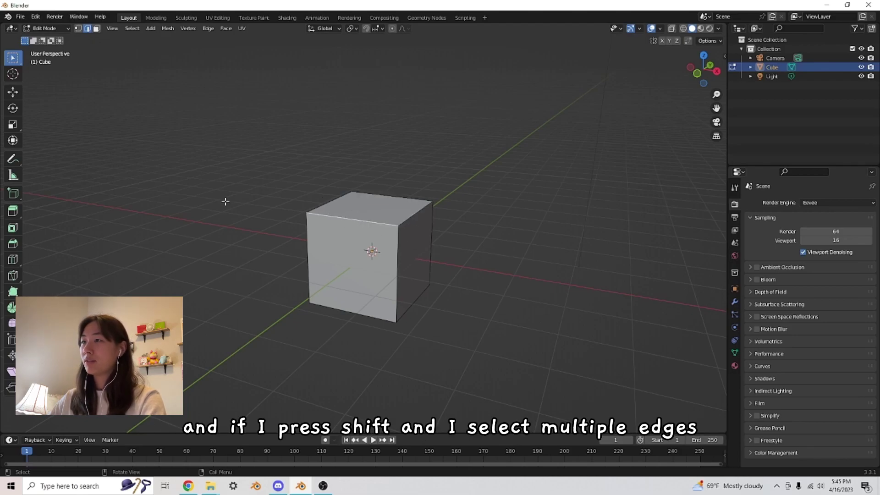
pyautogui.keyDown('shift'); pyautogui.click(319, 205); pyautogui.keyUp('shift')
pyautogui.keyDown('shift'); pyautogui.click(409, 218); pyautogui.keyUp('shift')
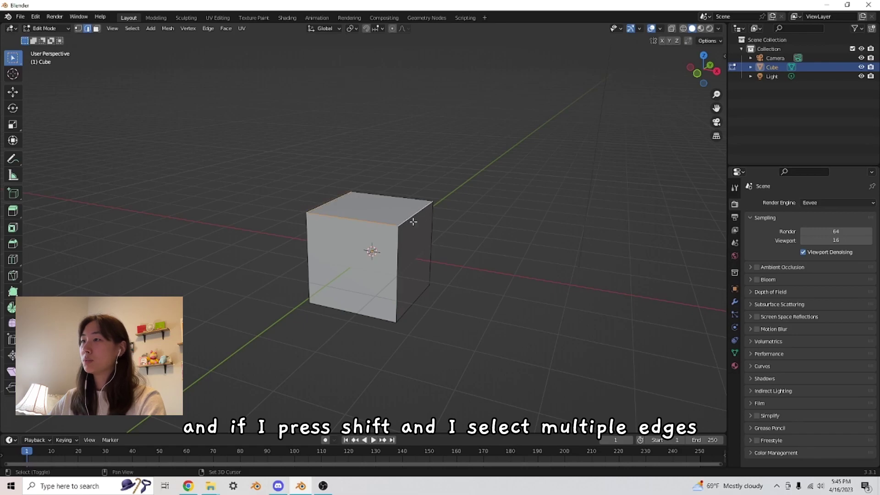
pyautogui.keyDown('shift'); pyautogui.click(400, 265); pyautogui.keyUp('shift')
pyautogui.keyDown('shift'); pyautogui.click(299, 270); pyautogui.keyUp('shift')
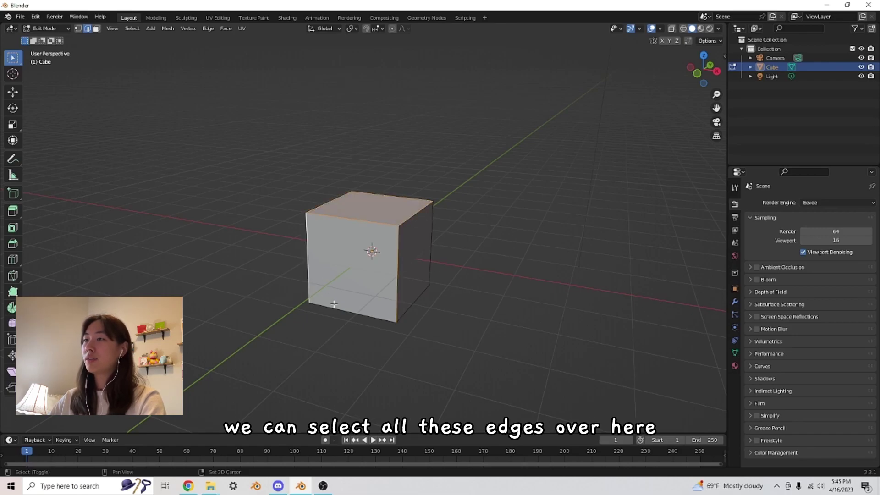
pyautogui.keyDown('shift'); pyautogui.click(335, 306); pyautogui.keyUp('shift')
pyautogui.keyDown('shift'); pyautogui.click(429, 259); pyautogui.keyUp('shift')
pyautogui.click(413, 285)
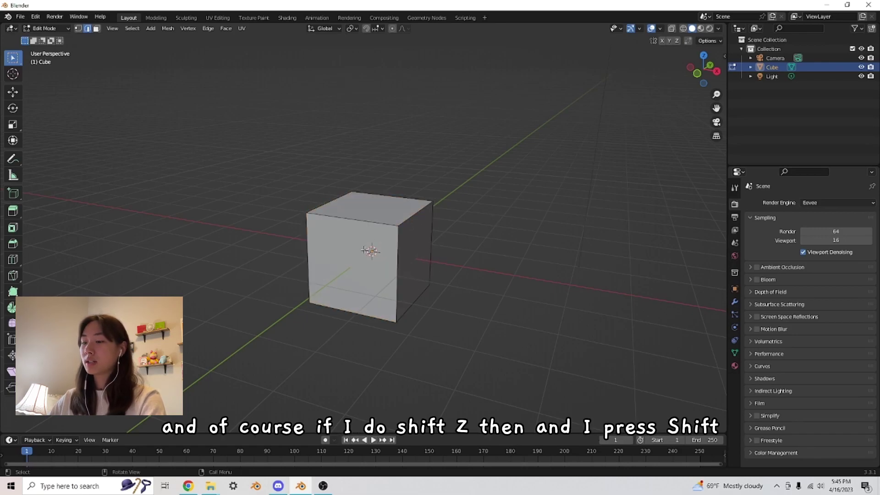
# Step: In X-ray view, select the cube's vertical and bottom back edges
pyautogui.hotkey('shift', 'z')
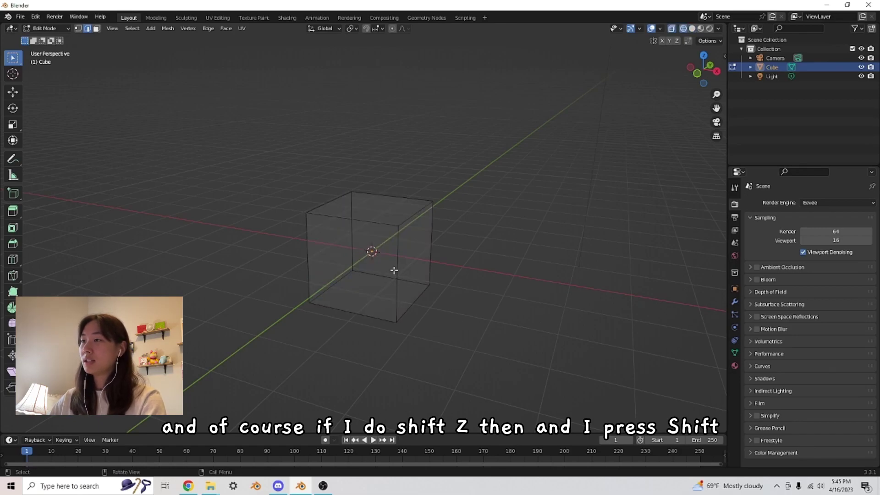
pyautogui.click(352, 239)
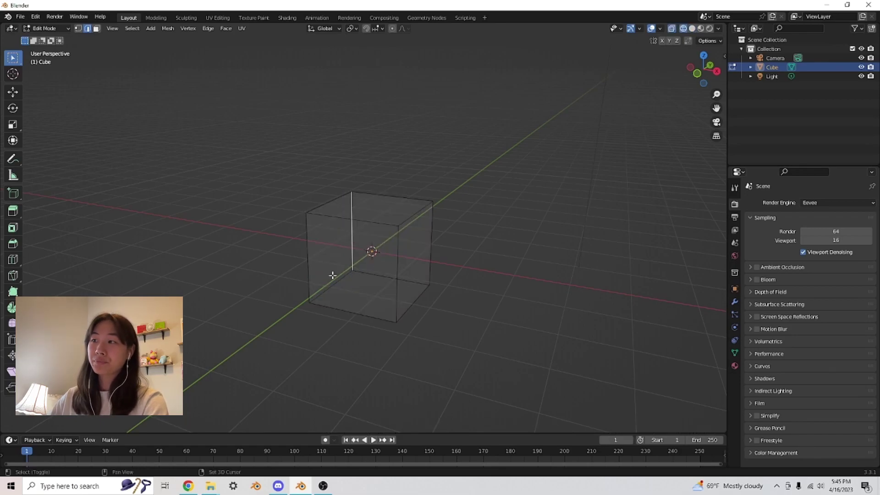
pyautogui.keyDown('shift'); pyautogui.click(307, 269); pyautogui.keyUp('shift')
pyautogui.keyDown('shift'); pyautogui.click(429, 255); pyautogui.keyUp('shift')
pyautogui.keyDown('shift'); pyautogui.click(389, 276); pyautogui.keyUp('shift')
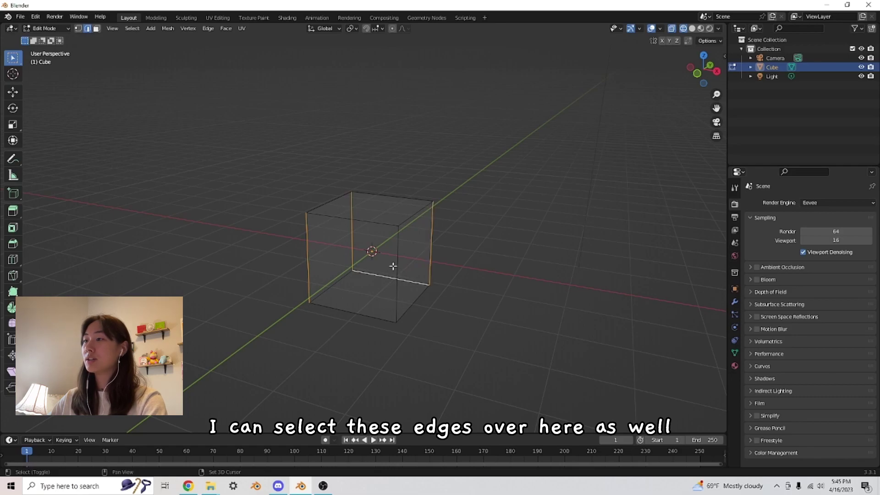
pyautogui.keyDown('shift'); pyautogui.click(398, 263); pyautogui.keyUp('shift')
pyautogui.moveTo(385, 295)
pyautogui.mouseDown(button='middle')
pyautogui.moveTo(444, 290)
pyautogui.moveTo(394, 287)
pyautogui.mouseUp(button='middle')
# Step: In Face select mode, select the top, front and right faces, then return to Object Mode
pyautogui.click(96, 28)
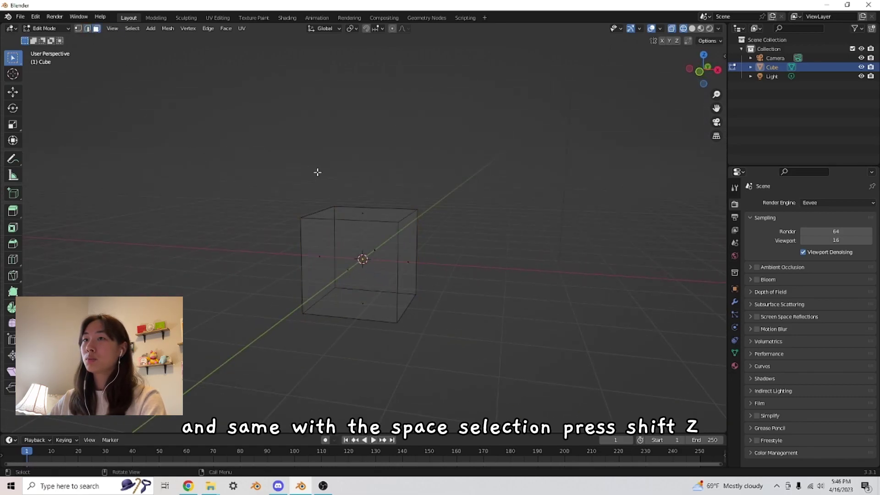
pyautogui.moveTo(316, 173); pyautogui.dragTo(320, 192, button='middle')
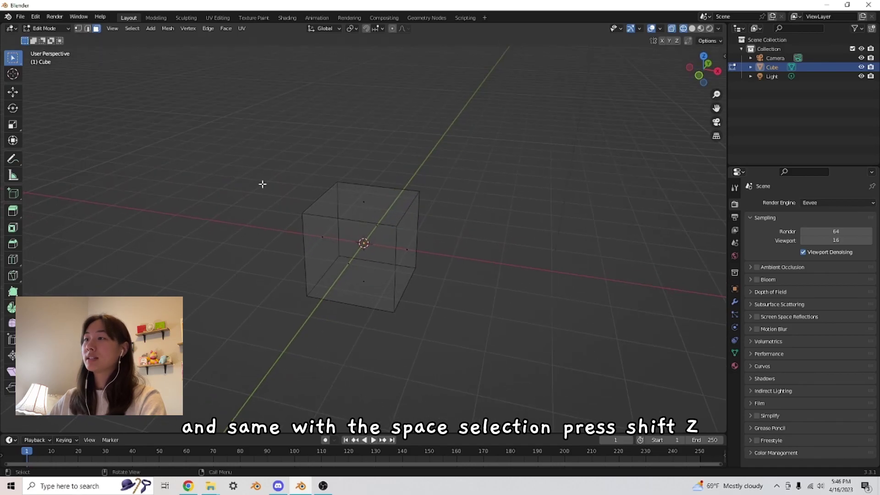
pyautogui.hotkey('shift', 'z')
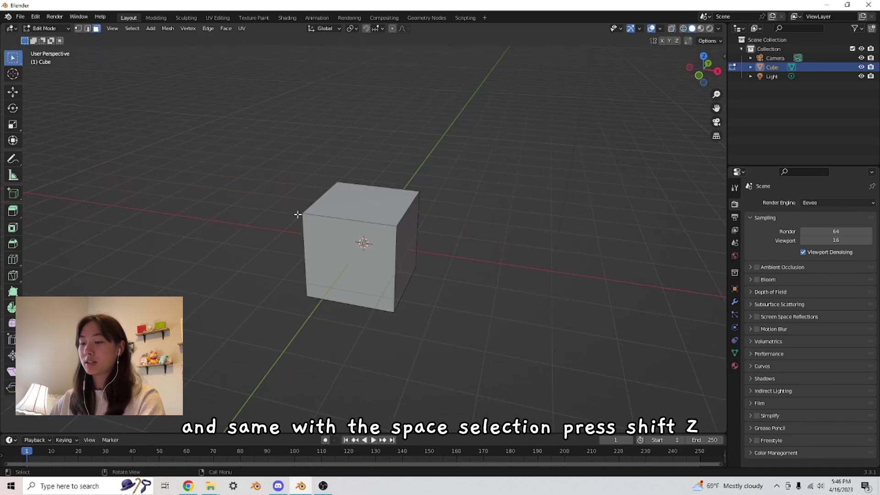
pyautogui.click(380, 199)
pyautogui.moveTo(340, 279); pyautogui.dragTo(358, 310, button='middle')
pyautogui.keyDown('shift'); pyautogui.click(290, 255); pyautogui.keyUp('shift')
pyautogui.keyDown('shift'); pyautogui.click(351, 258); pyautogui.keyUp('shift')
pyautogui.scroll(2, 442, 258)
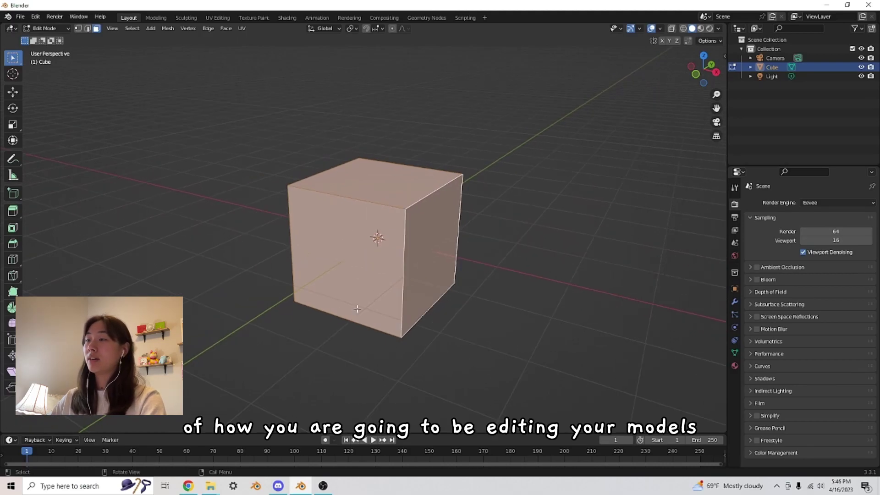
pyautogui.press('Tab')
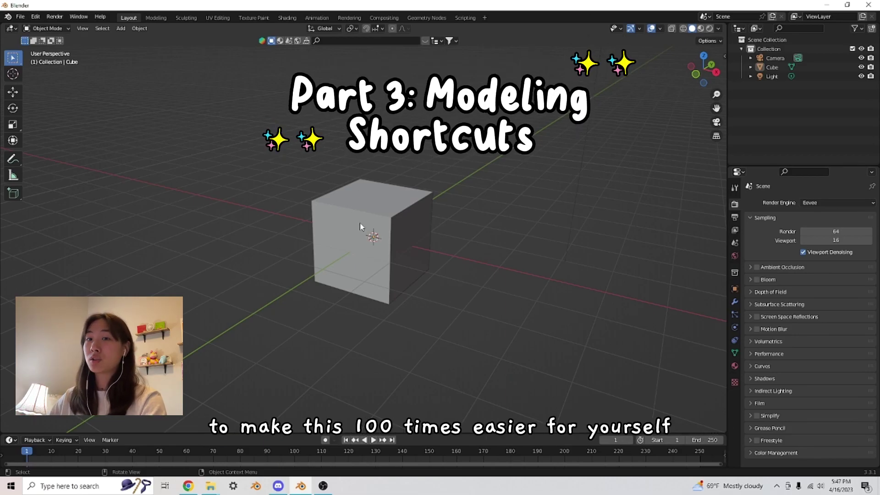
pyautogui.click(404, 207)
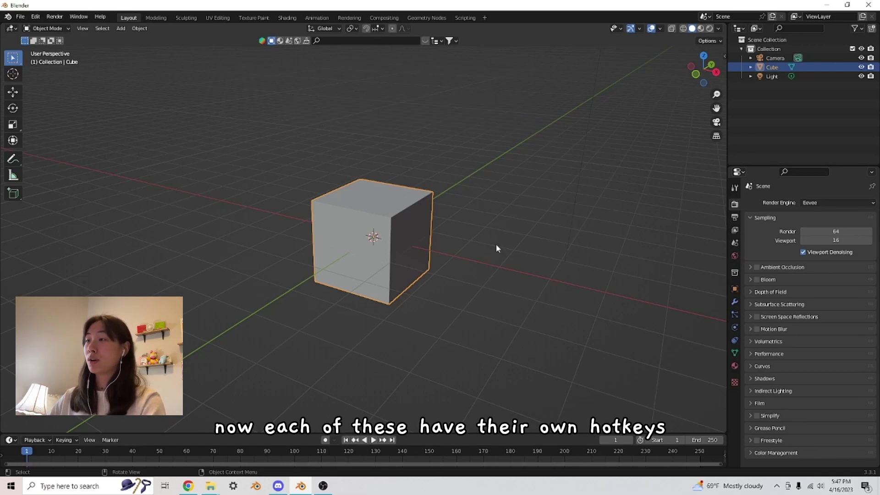
pyautogui.press('g')
pyautogui.press('Escape')
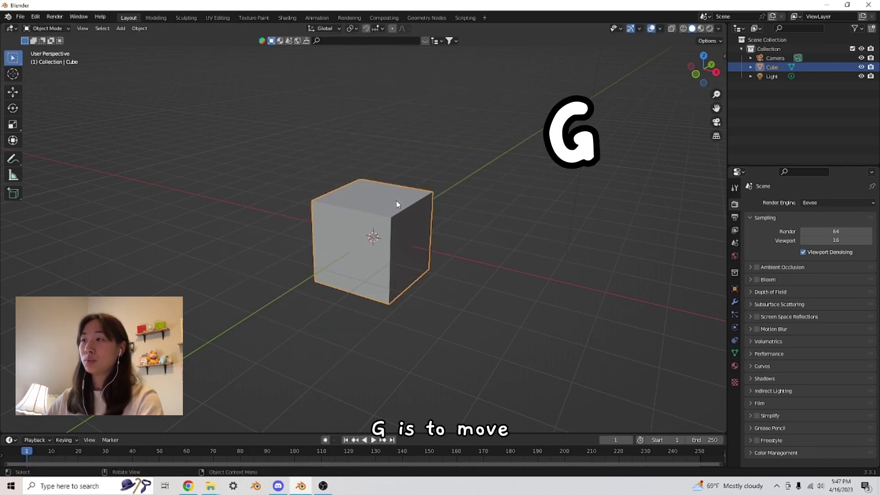
pyautogui.press('s')
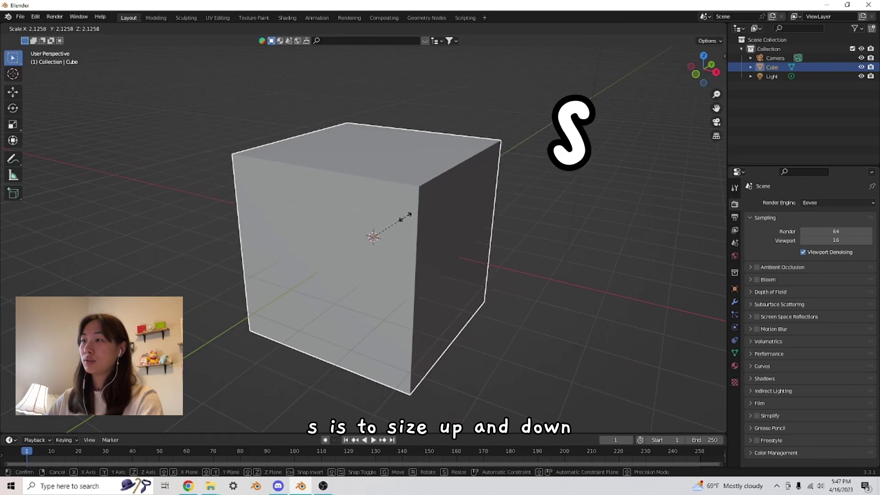
pyautogui.press('Escape')
pyautogui.press('r')
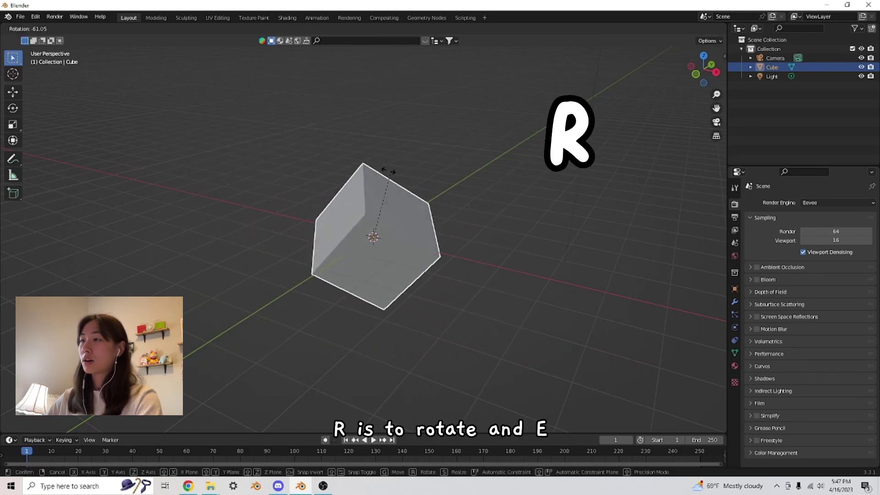
pyautogui.press('Escape')
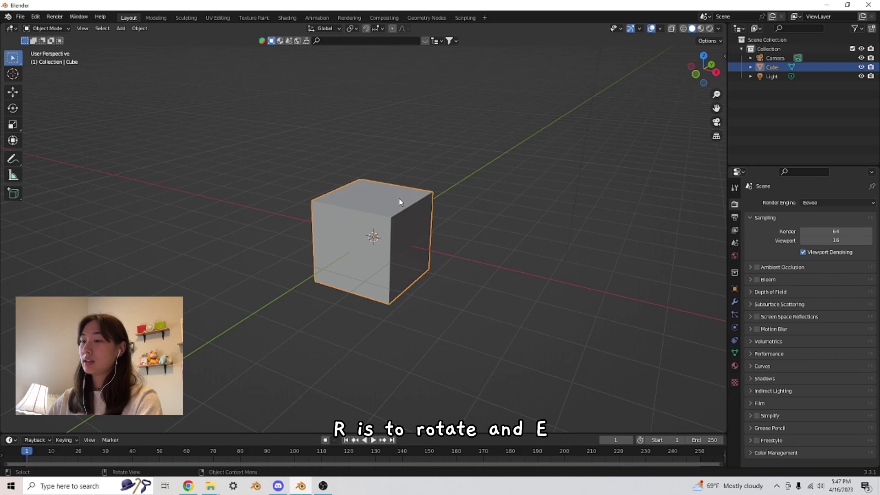
pyautogui.press('Tab')
pyautogui.press('e')
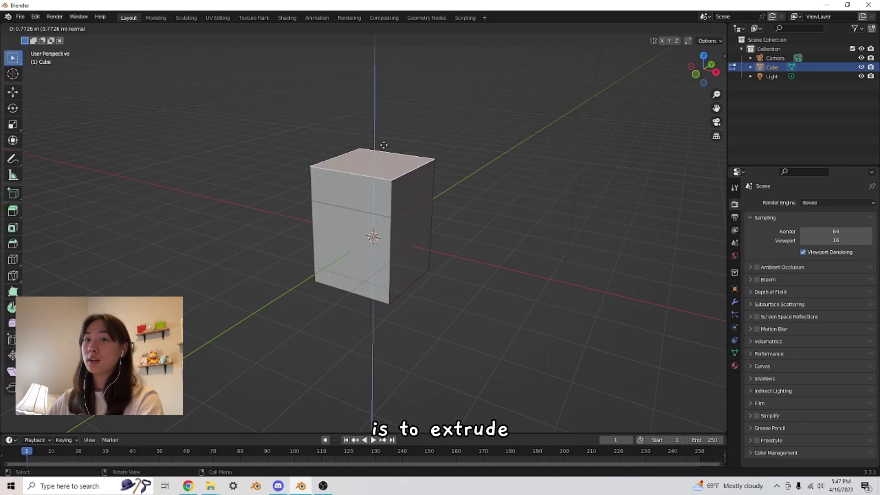
pyautogui.press('Escape')
pyautogui.press('Tab')
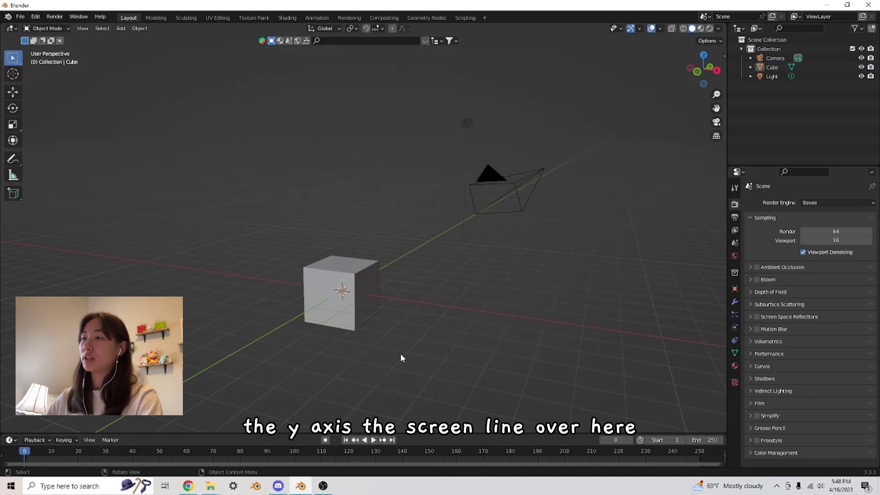
pyautogui.moveTo(400, 353); pyautogui.dragTo(434, 298, button='middle')
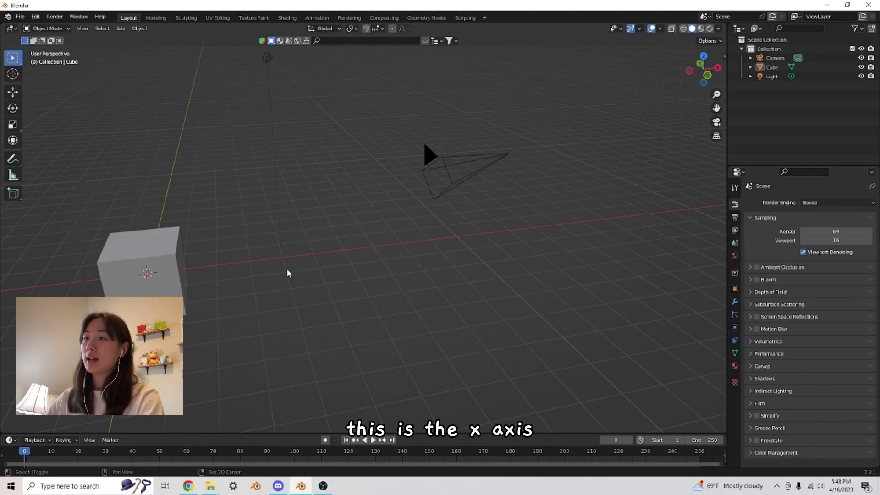
pyautogui.keyDown('ctrl'); pyautogui.scroll(5, 288, 271); pyautogui.keyUp('ctrl')
pyautogui.moveTo(375, 310); pyautogui.dragTo(343, 98, button='middle')
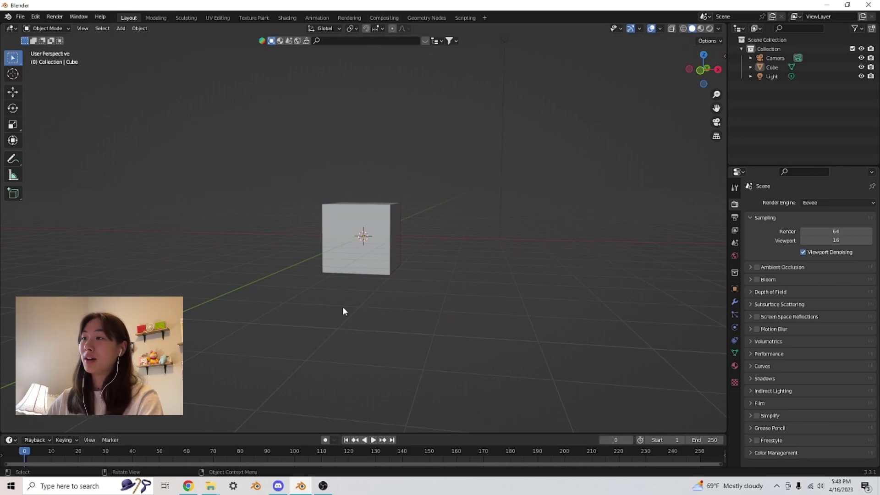
pyautogui.moveTo(392, 210); pyautogui.dragTo(386, 407, button='middle')
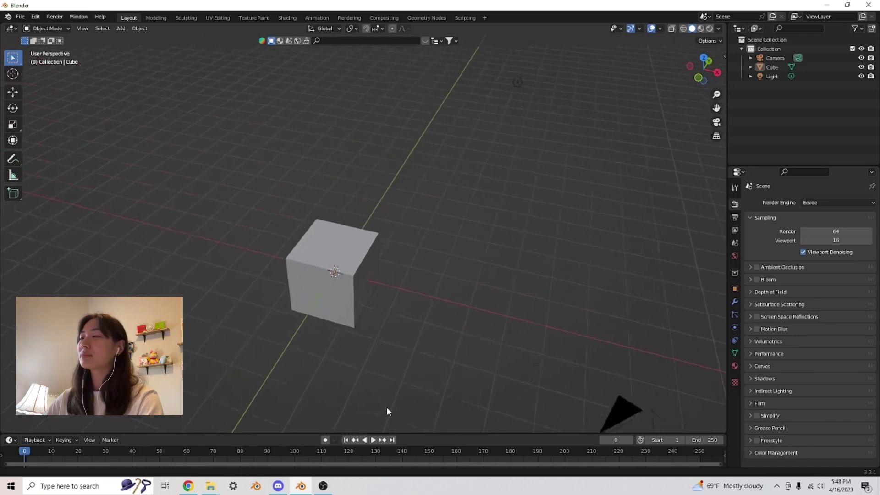
pyautogui.moveTo(389, 326); pyautogui.dragTo(509, 243, button='middle')
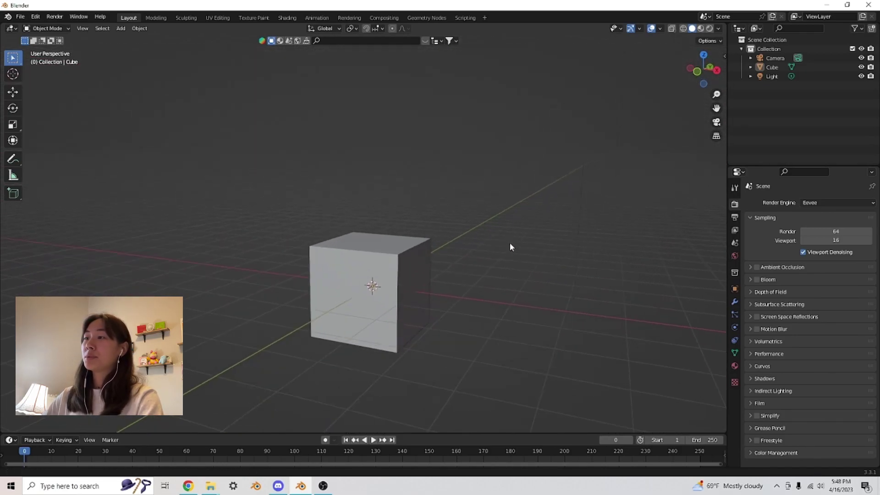
# Step: Select the cube, cancel a free move, then start a Z-constrained move
pyautogui.click(362, 251)
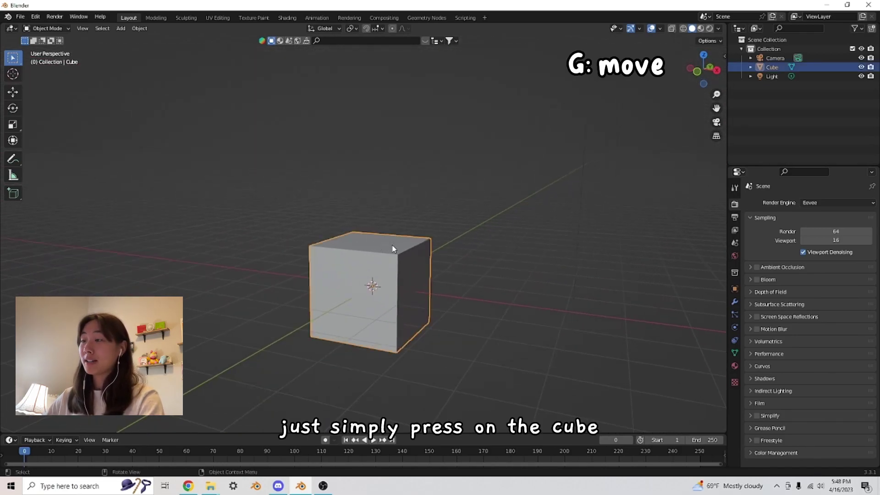
pyautogui.press('g')
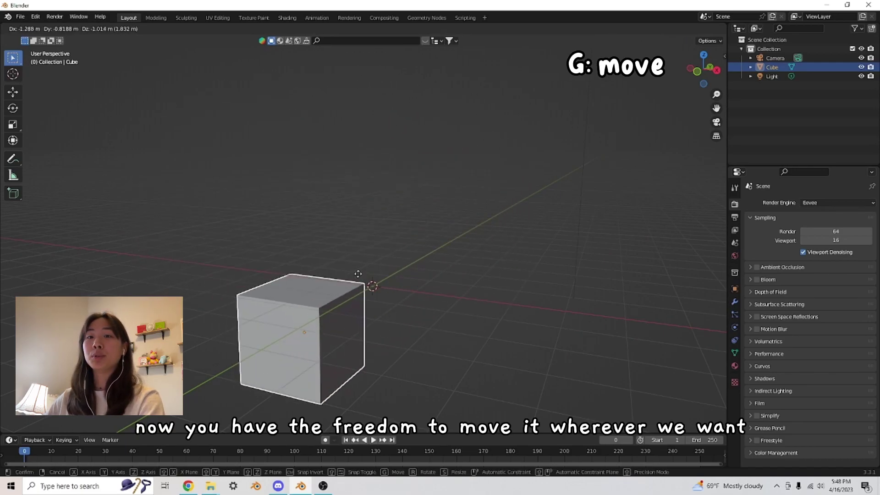
pyautogui.rightClick(431, 216)
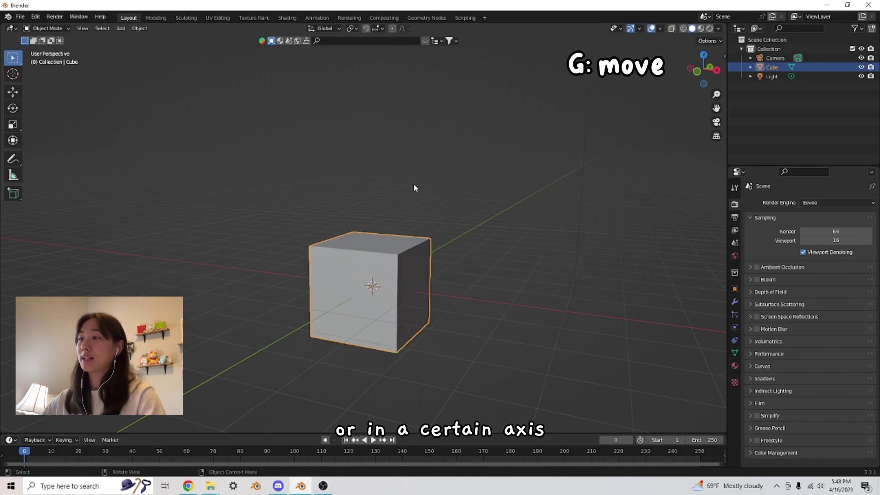
pyautogui.press('g')
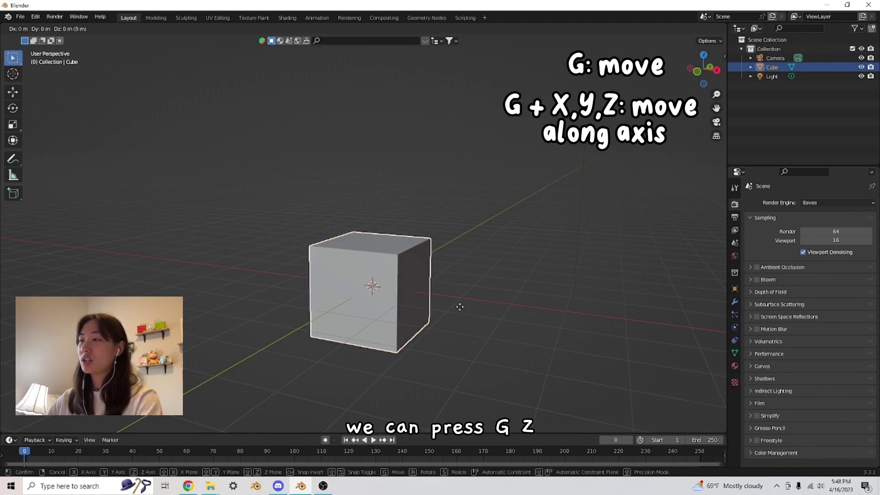
pyautogui.press('z')
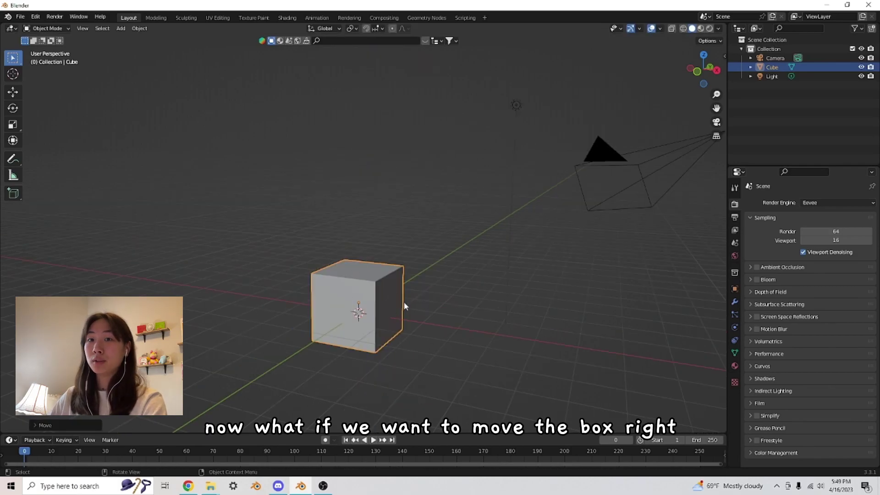
# Step: Move the cube along the X axis to a new position
pyautogui.moveTo(403, 302); pyautogui.dragTo(415, 306, button='middle')
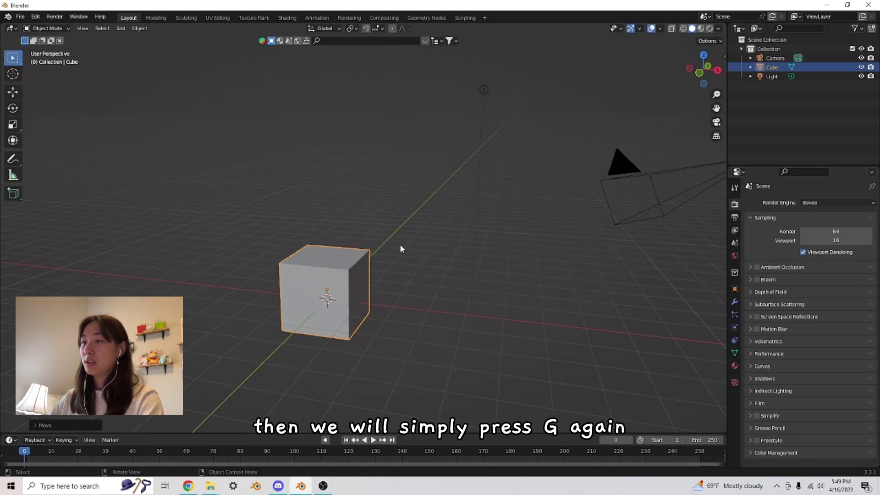
pyautogui.press('g')
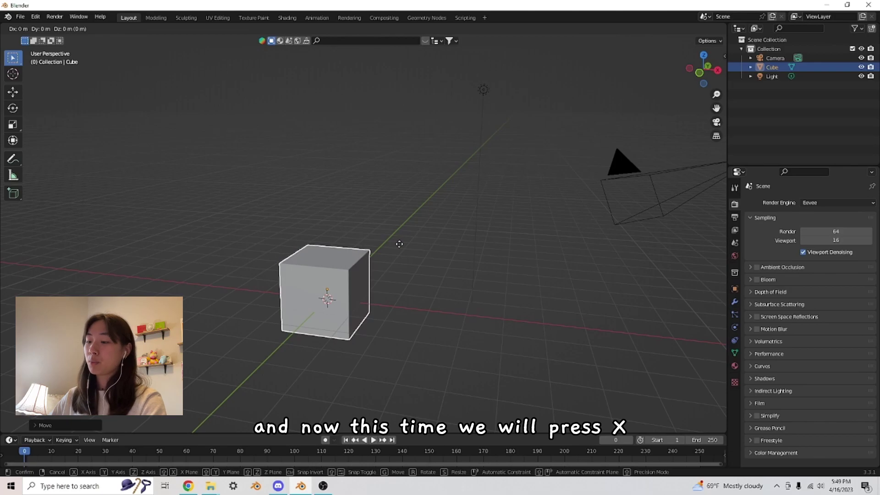
pyautogui.press('x')
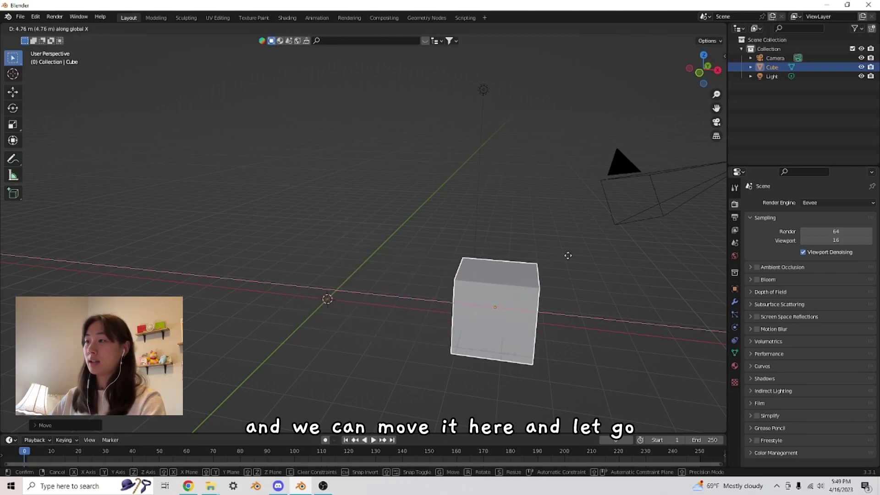
pyautogui.click(580, 280)
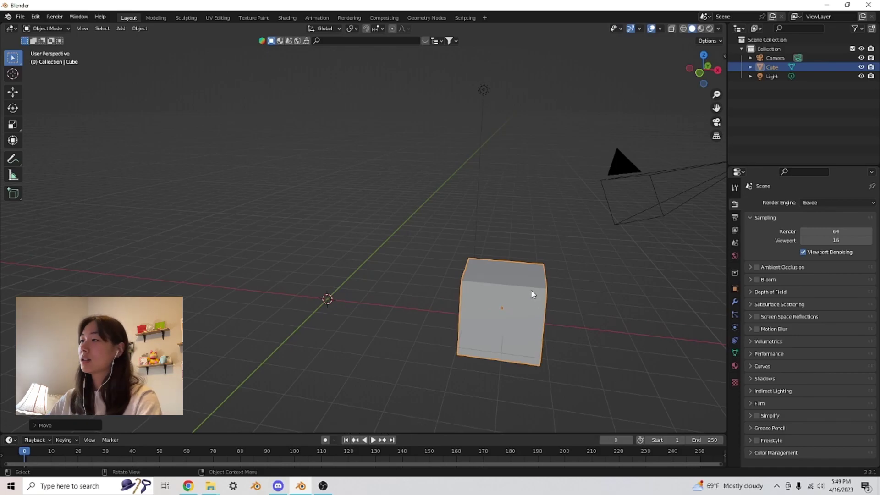
# Step: Move the cube freely twice more, leaving it about -5.581 m along X
pyautogui.moveTo(538, 298); pyautogui.dragTo(409, 274, button='middle')
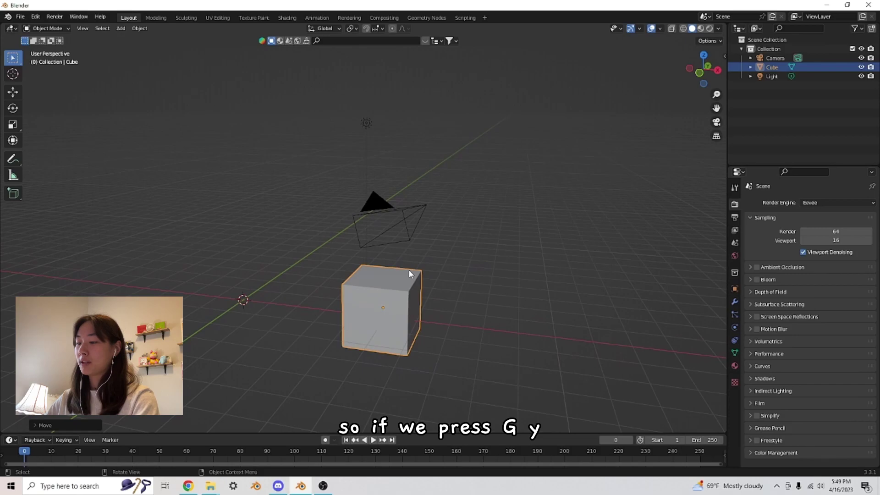
pyautogui.press('g')
pyautogui.click(346, 324)
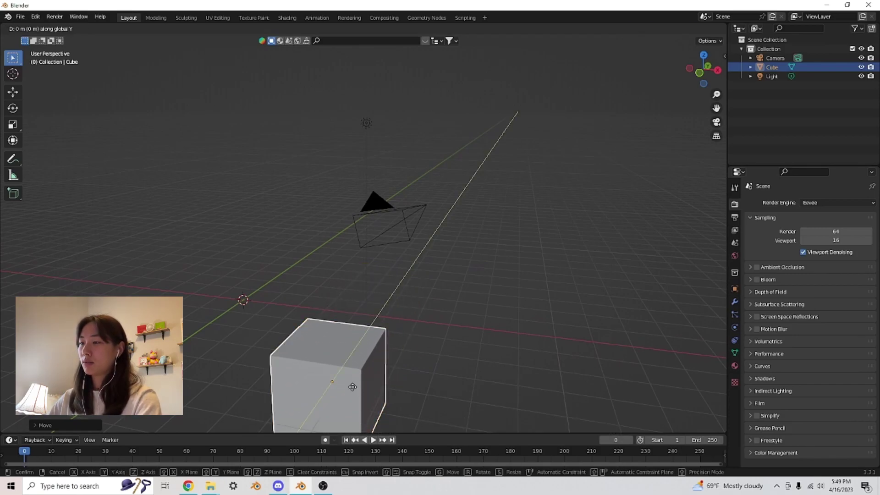
pyautogui.press('g')
pyautogui.click(438, 278)
# Step: Move the cube along X back near the world origin
pyautogui.press('g')
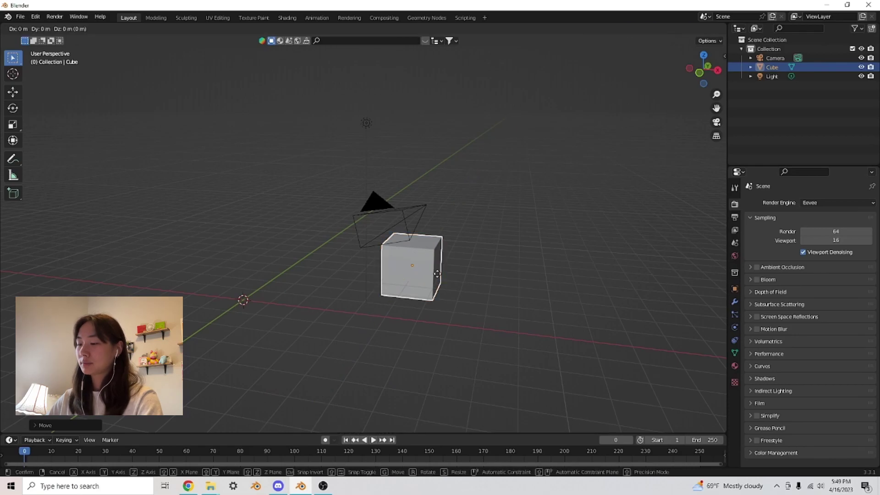
pyautogui.press('x')
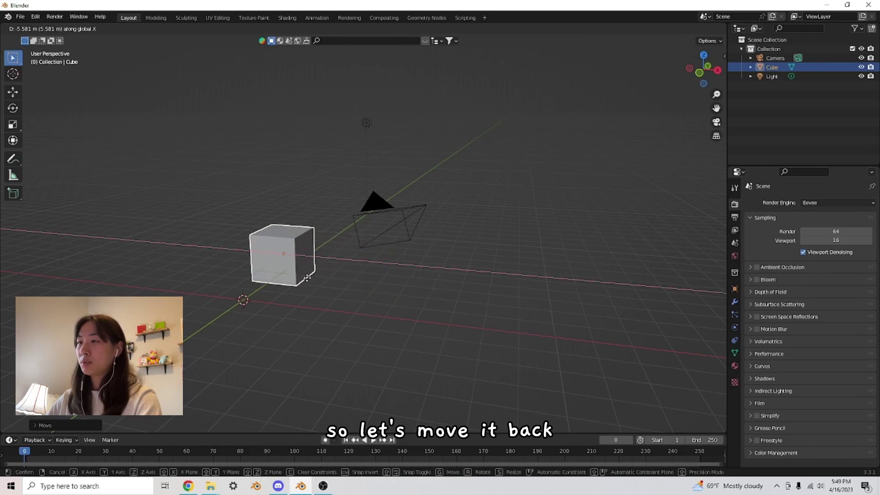
pyautogui.click(304, 226)
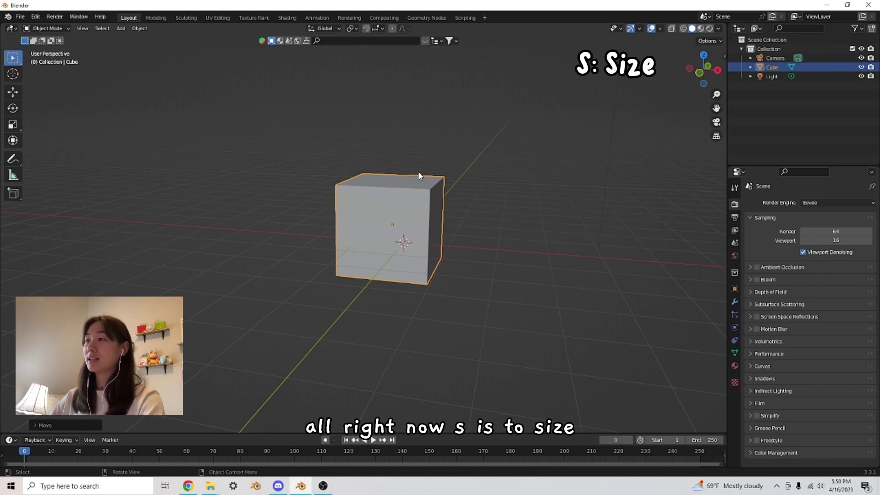
# Step: Reselect the cube and scale it larger, undoing a stray extra resize
pyautogui.click(453, 154)
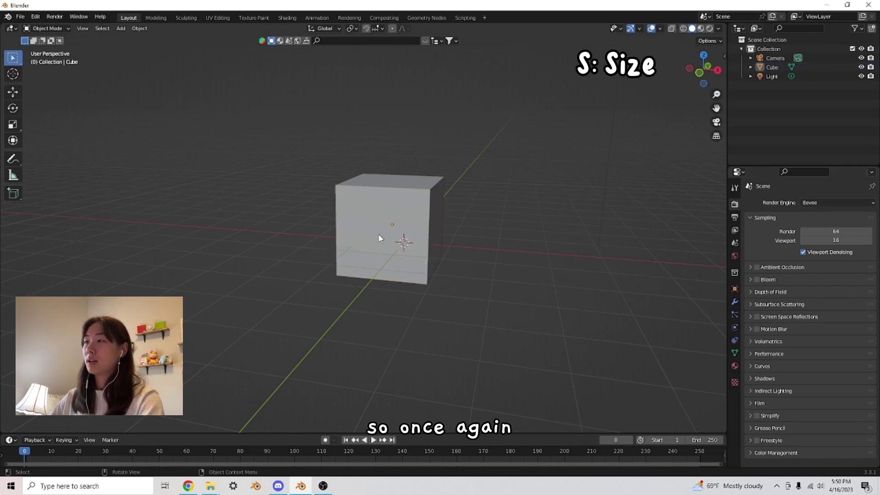
pyautogui.click(409, 205)
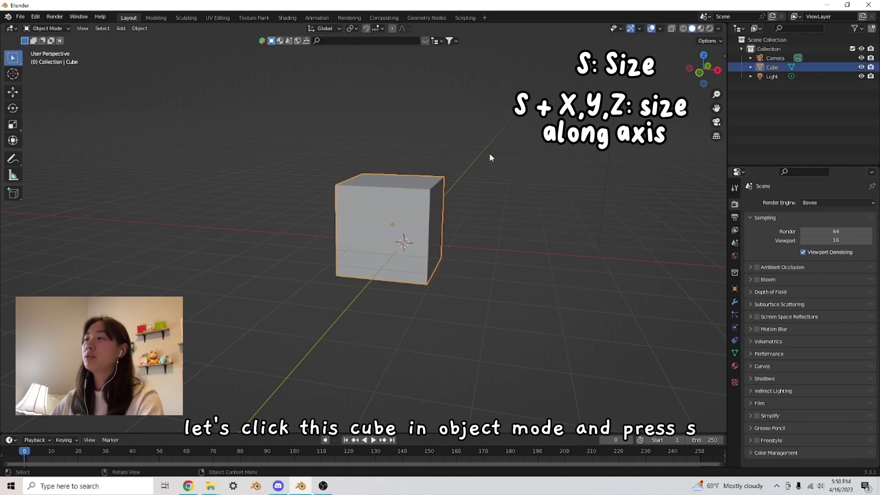
pyautogui.press('s')
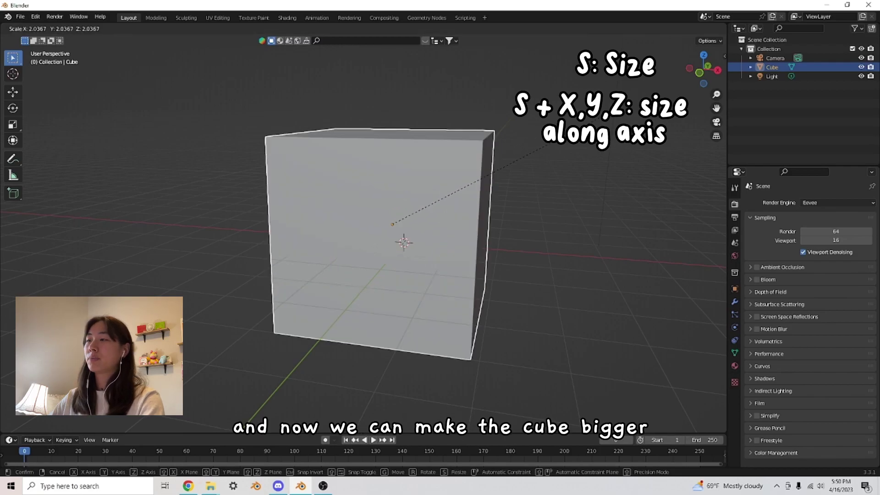
pyautogui.click(569, 149)
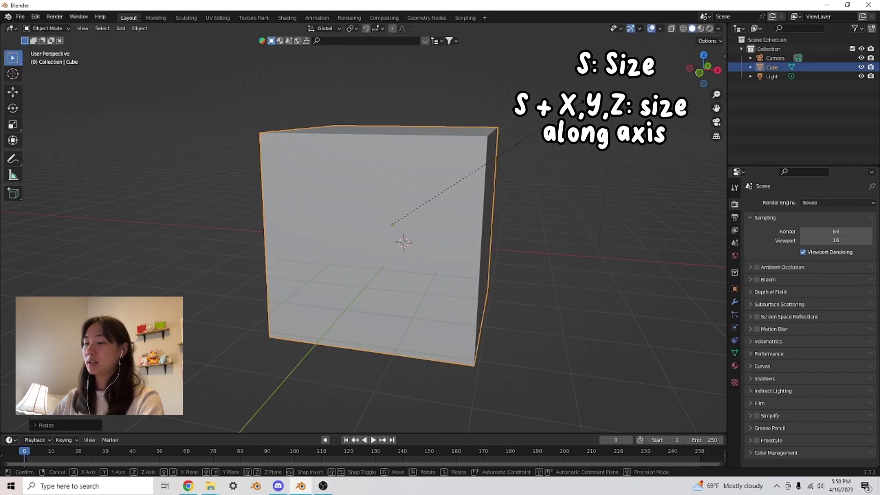
pyautogui.press('Escape')
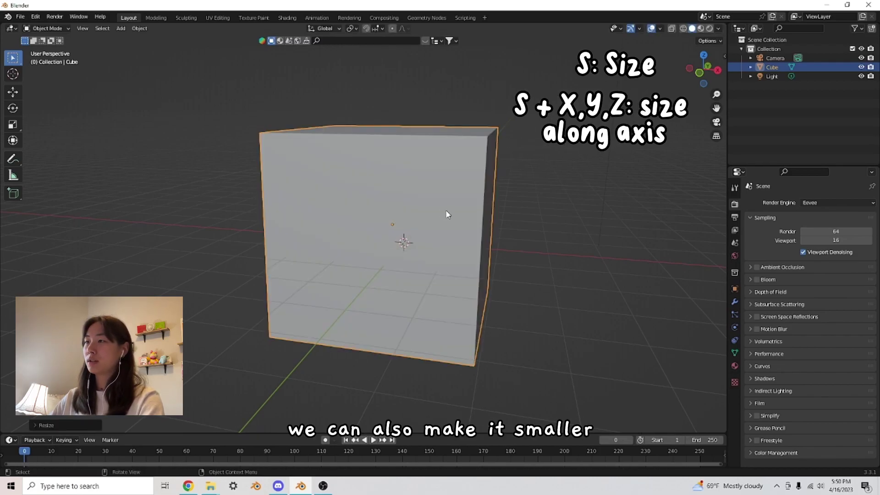
pyautogui.click(545, 176)
pyautogui.hotkey('ctrl', 'z')
pyautogui.click(373, 191)
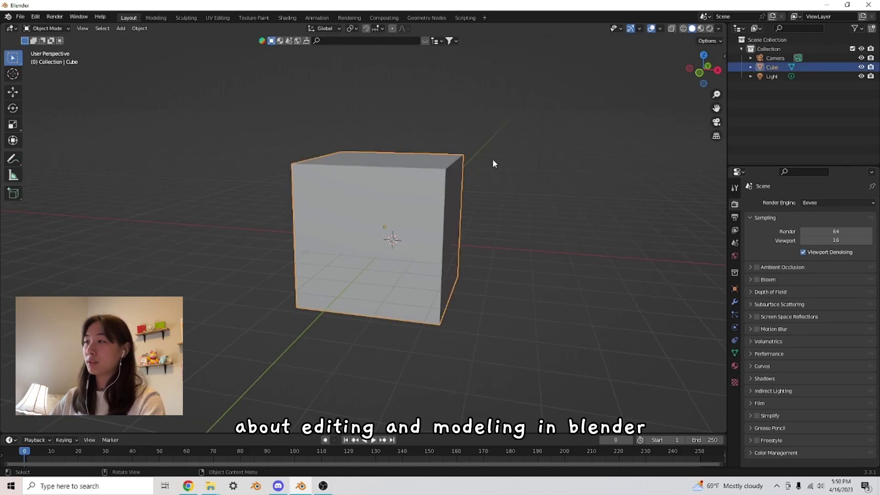
# Step: In Edit Mode, scale the top face inward so the cube tapers toward the top
pyautogui.press('Tab')
pyautogui.moveTo(485, 140); pyautogui.dragTo(452, 190, button='middle')
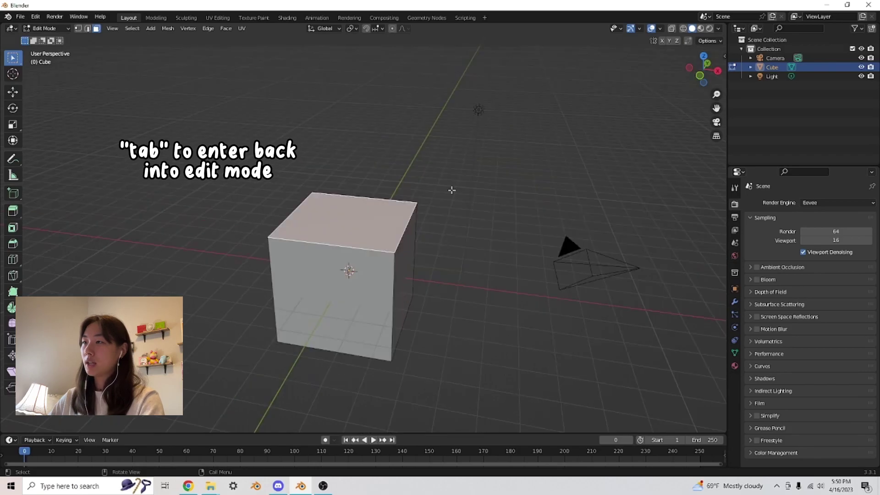
pyautogui.press('s')
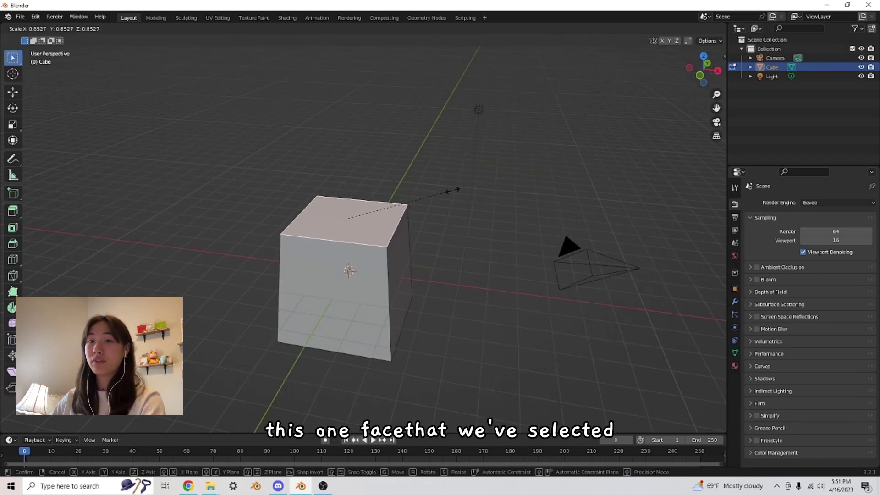
pyautogui.press('Escape')
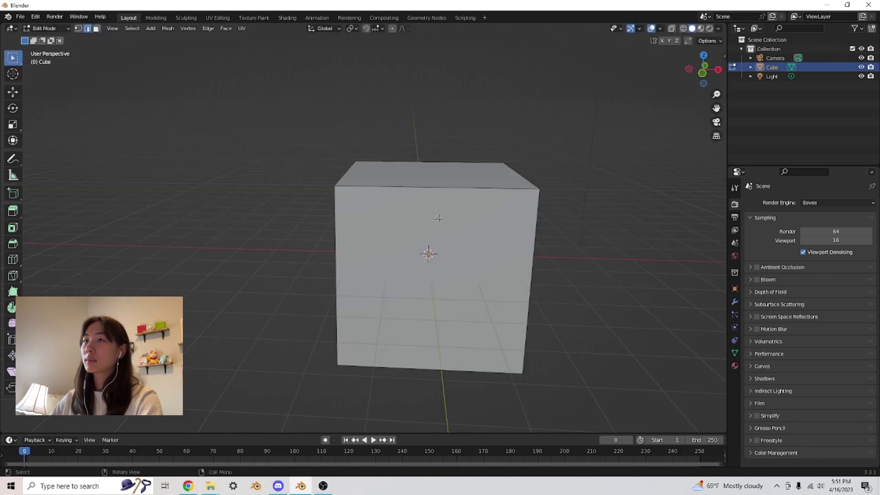
pyautogui.moveTo(387, 227); pyautogui.dragTo(361, 198, button='middle')
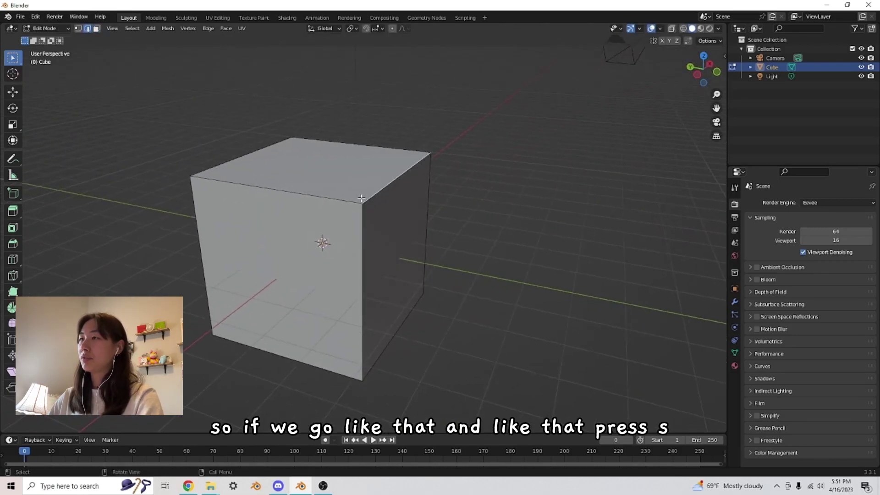
pyautogui.press('s')
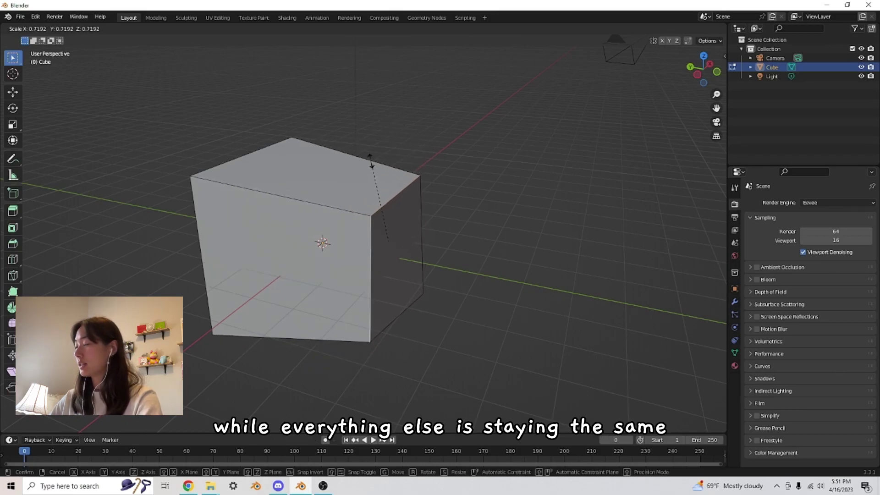
pyautogui.click(536, 181)
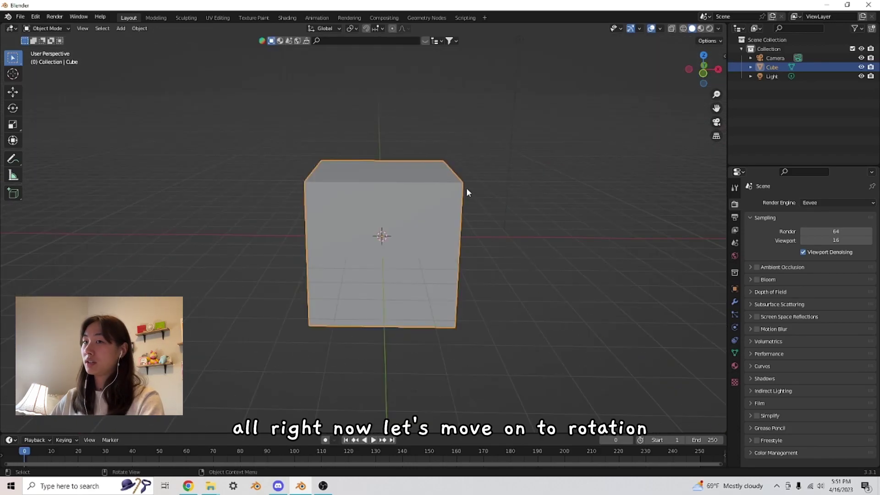
pyautogui.scroll(-1, 458, 191)
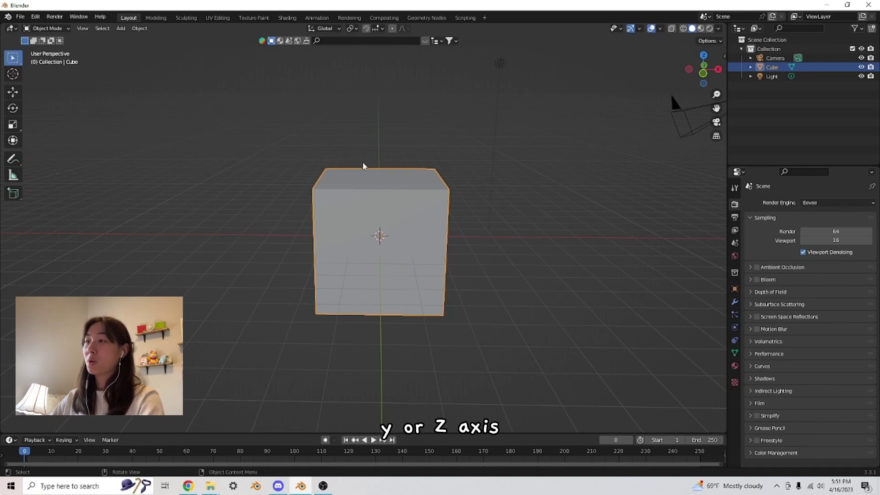
pyautogui.press('r')
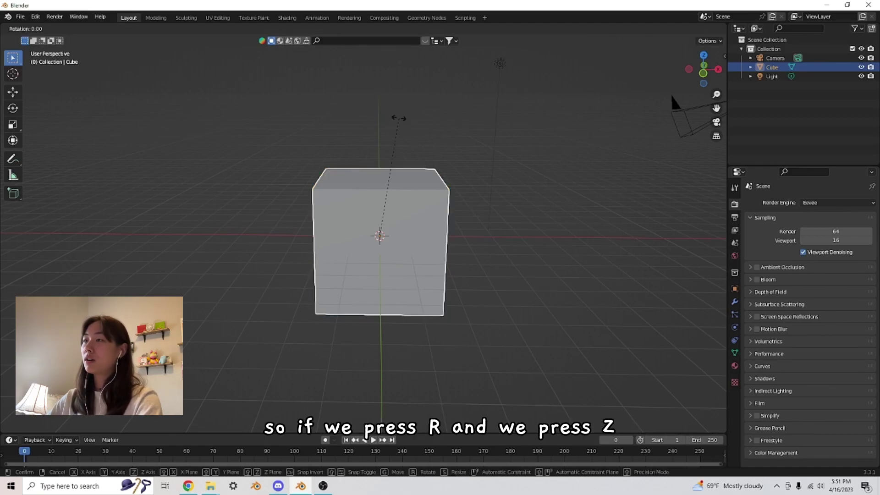
pyautogui.press('z')
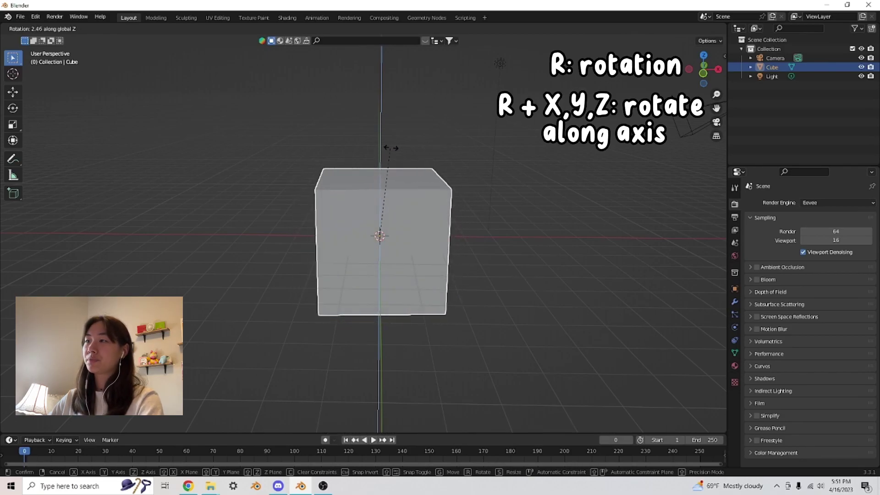
pyautogui.press('Escape')
pyautogui.press('r')
pyautogui.press('y')
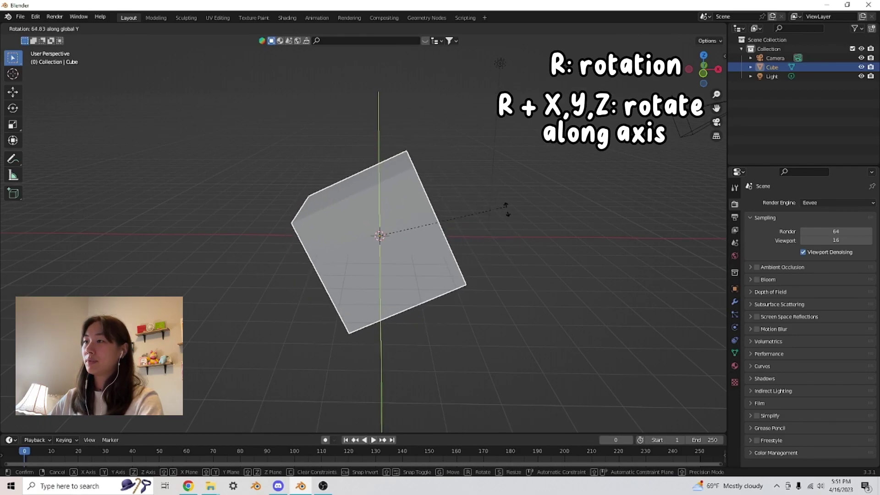
pyautogui.press('Escape')
pyautogui.moveTo(437, 198); pyautogui.dragTo(430, 246, button='middle')
pyautogui.press('r')
pyautogui.press('x')
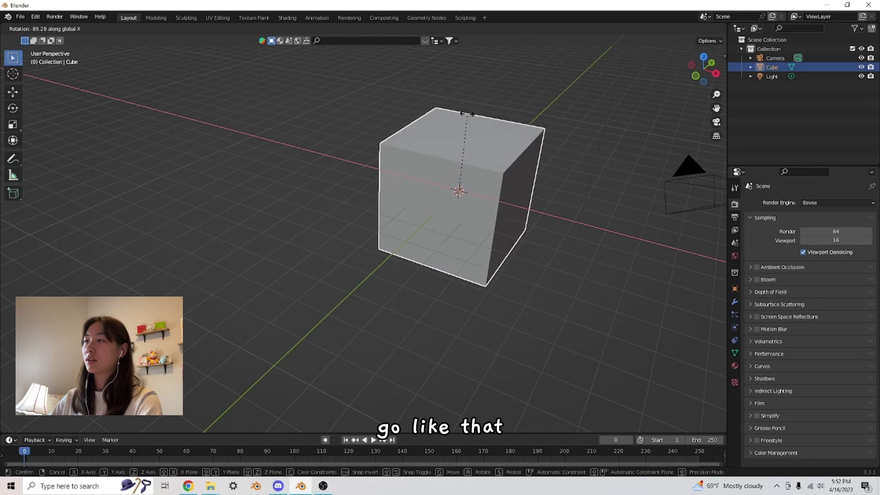
pyautogui.press('Escape')
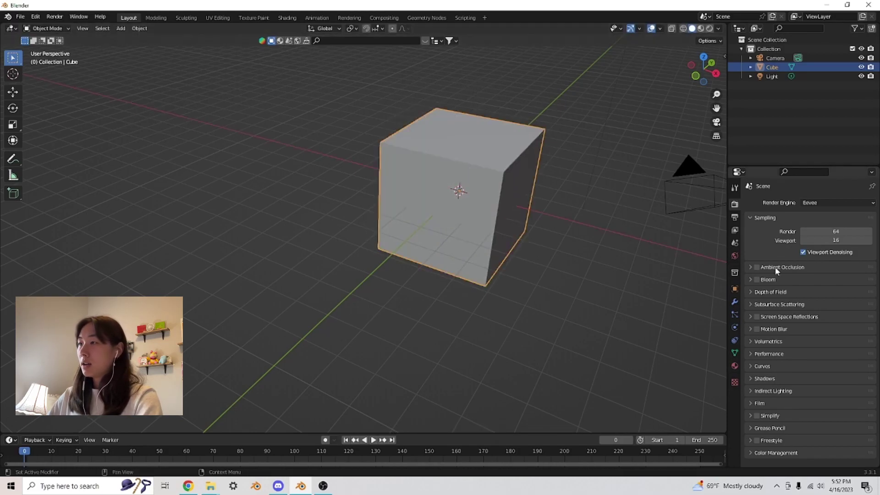
pyautogui.moveTo(641, 229); pyautogui.dragTo(472, 245, button='middle')
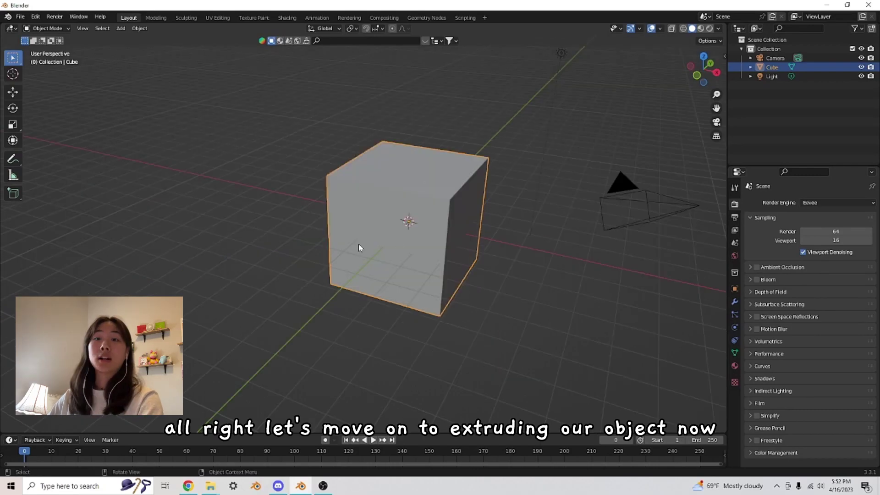
# Step: In face select mode, extrude the cube's right side face outward and shrink its end face
pyautogui.press('Tab')
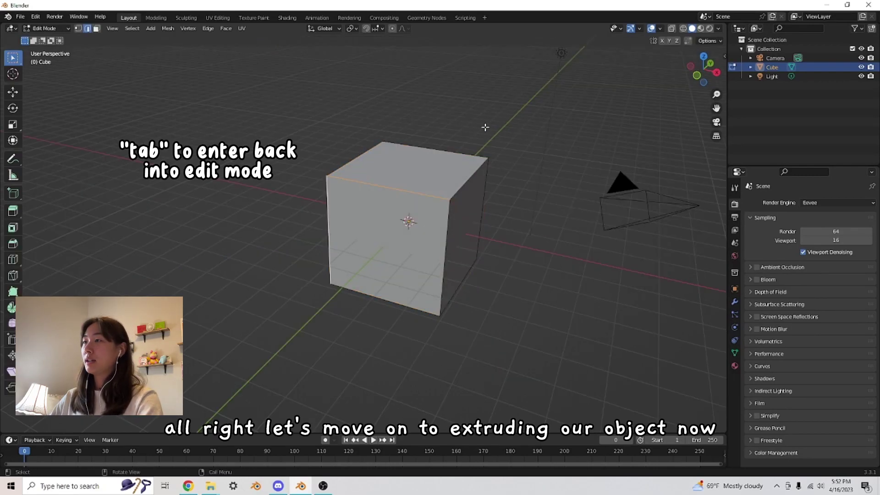
pyautogui.click(96, 28)
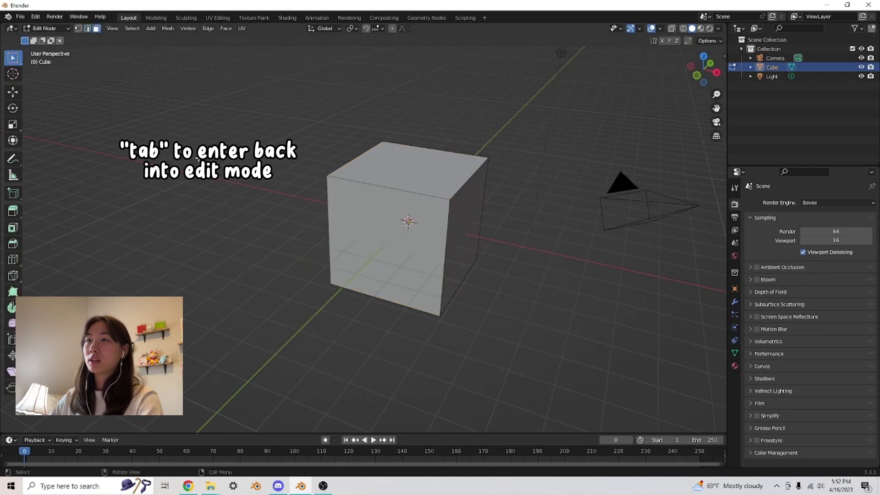
pyautogui.moveTo(335, 251); pyautogui.dragTo(369, 210, button='middle')
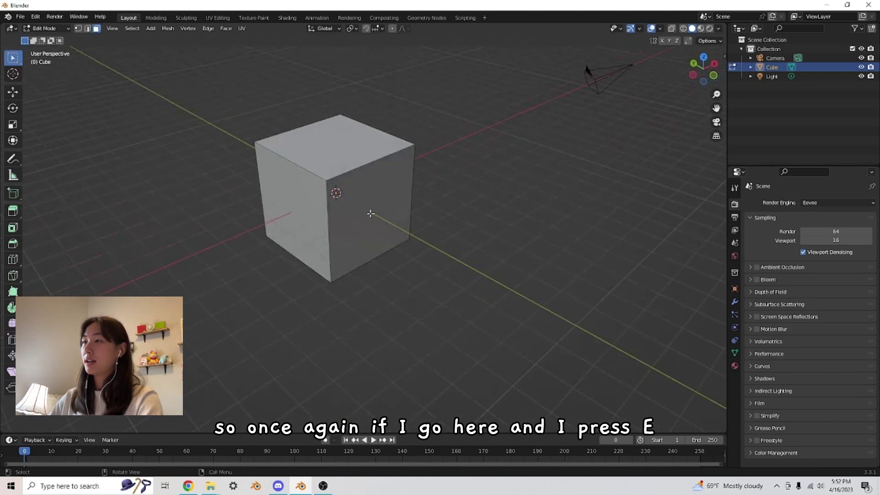
pyautogui.click(373, 208)
pyautogui.press('e')
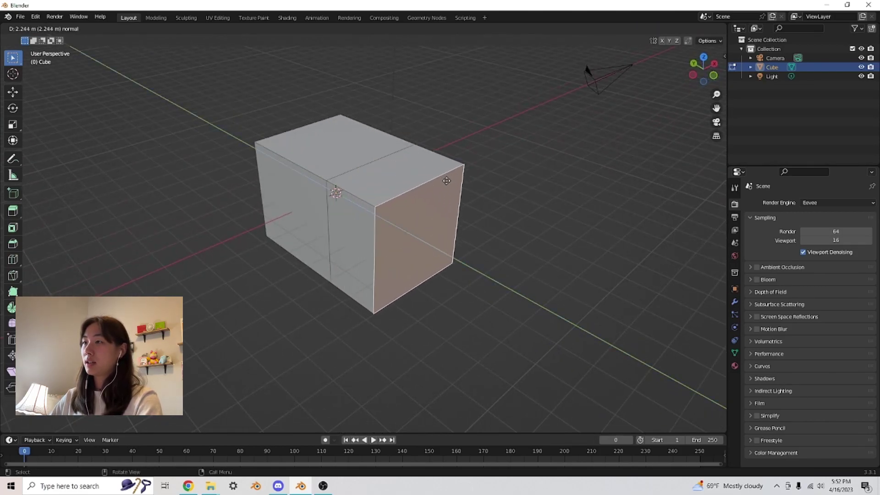
pyautogui.click(452, 194)
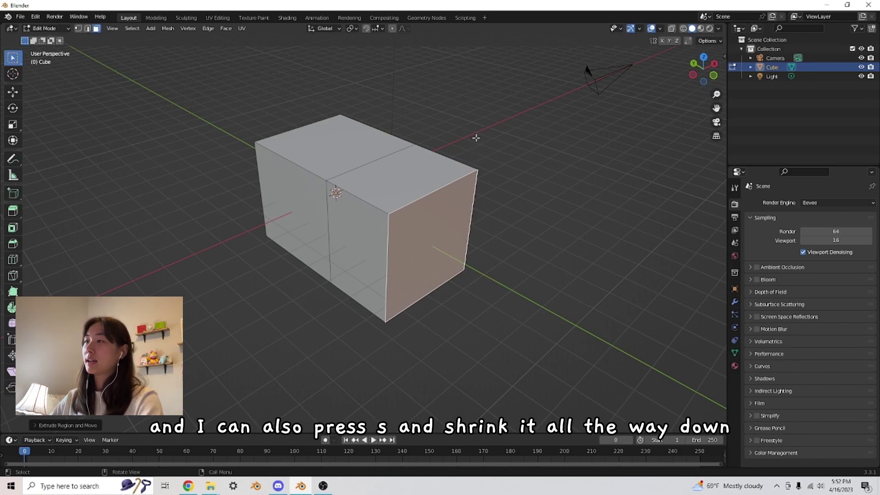
pyautogui.press('s')
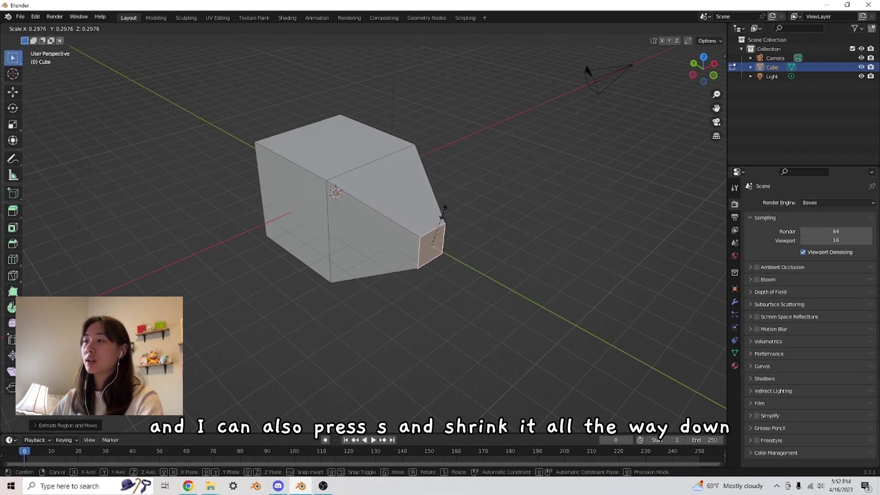
pyautogui.click(464, 220)
# Step: Select the top face and extrude it upward twice
pyautogui.moveTo(464, 220); pyautogui.dragTo(385, 206, button='middle')
pyautogui.click(534, 201)
pyautogui.click(511, 139)
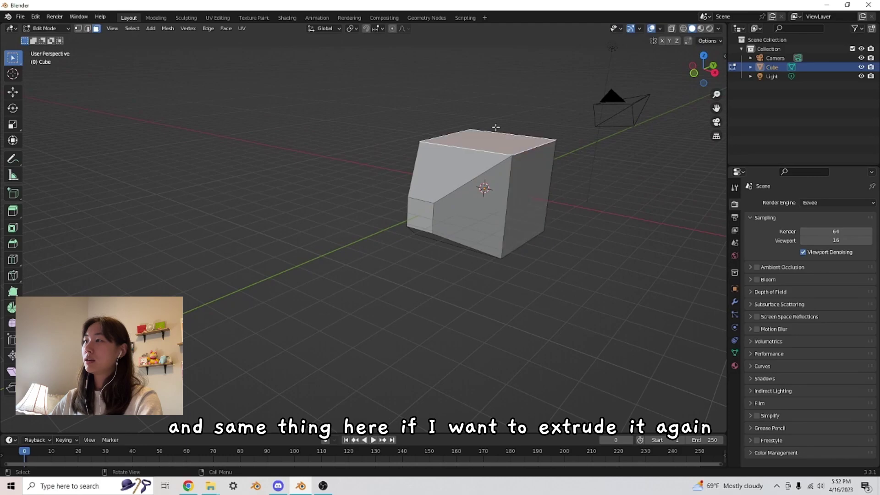
pyautogui.scroll(4, 502, 139)
pyautogui.press('e')
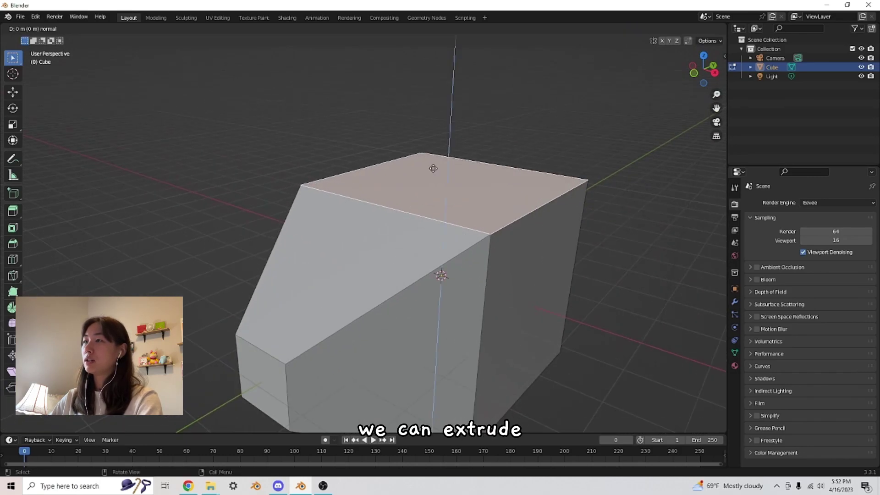
pyautogui.click(343, 208)
pyautogui.scroll(-3, 343, 209)
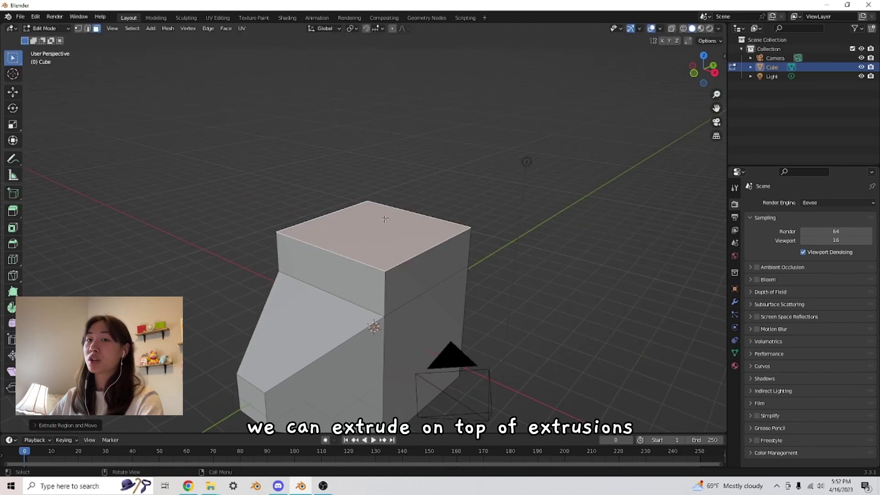
pyautogui.press('e')
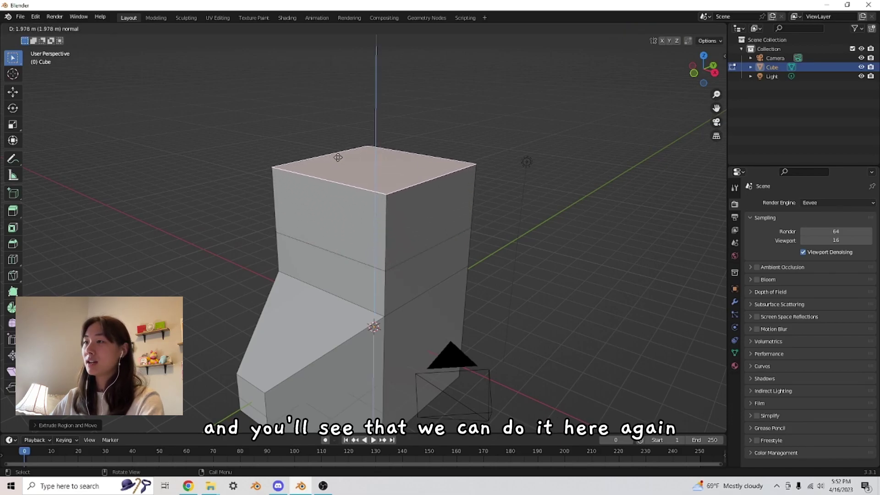
pyautogui.click(340, 157)
pyautogui.moveTo(478, 185); pyautogui.dragTo(471, 280, button='middle')
# Step: Tilt the top face around the X axis and scale it smaller
pyautogui.scroll(2, 520, 258)
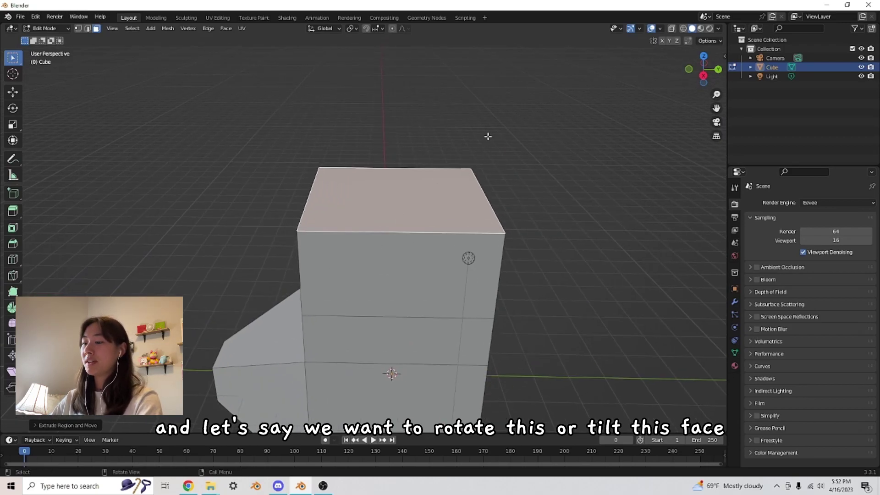
pyautogui.press('r')
pyautogui.press('x')
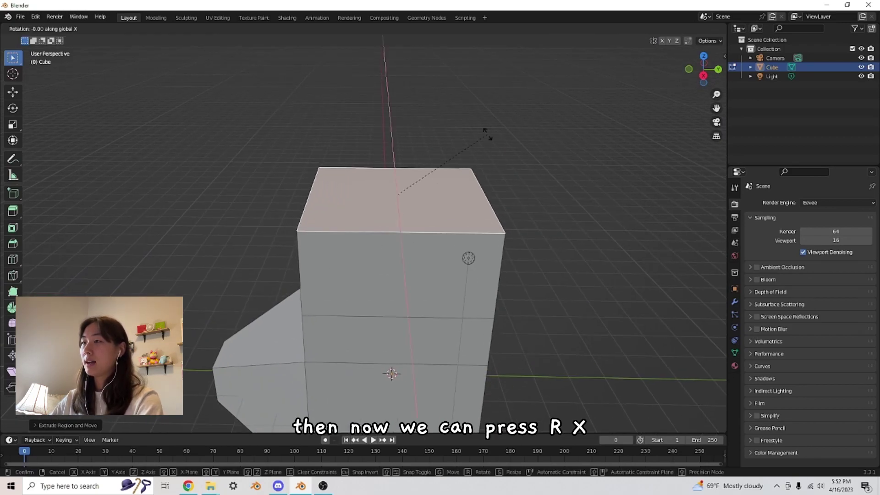
pyautogui.click(489, 196)
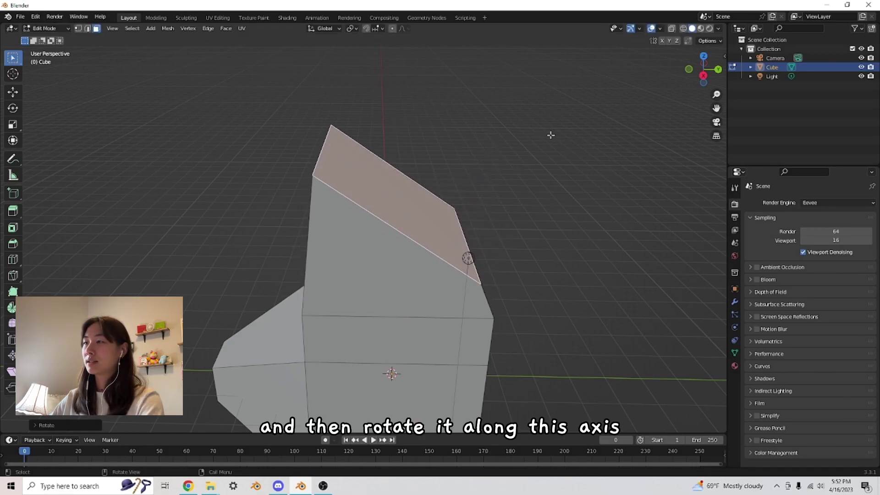
pyautogui.press('s')
pyautogui.click(474, 149)
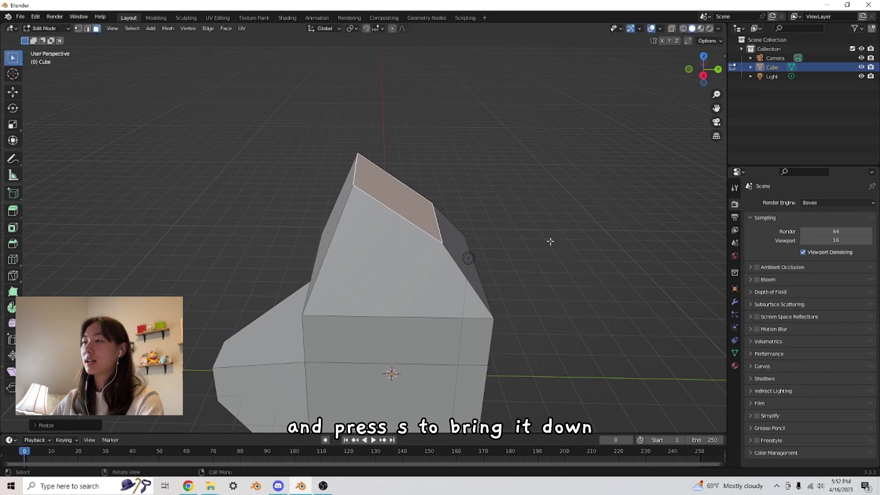
# Step: Select a top face, then return the mesh to Object Mode
pyautogui.moveTo(551, 241); pyautogui.dragTo(433, 226, button='middle')
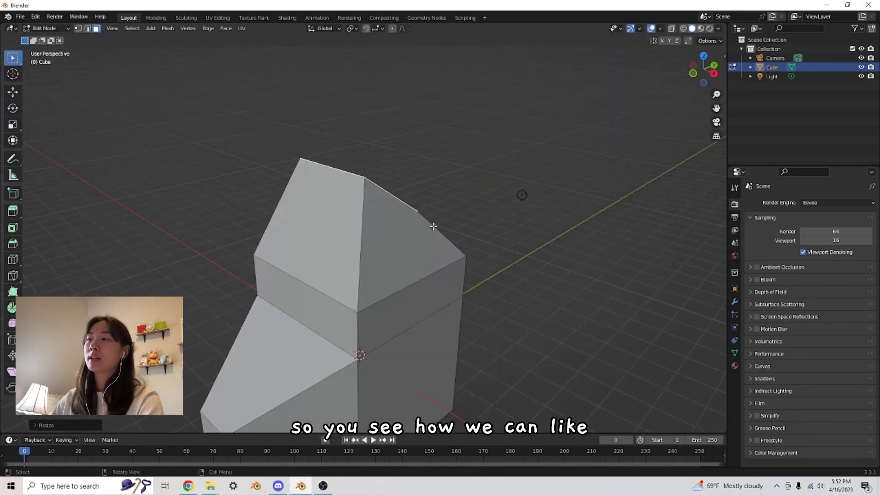
pyautogui.moveTo(398, 277); pyautogui.dragTo(383, 271, button='middle')
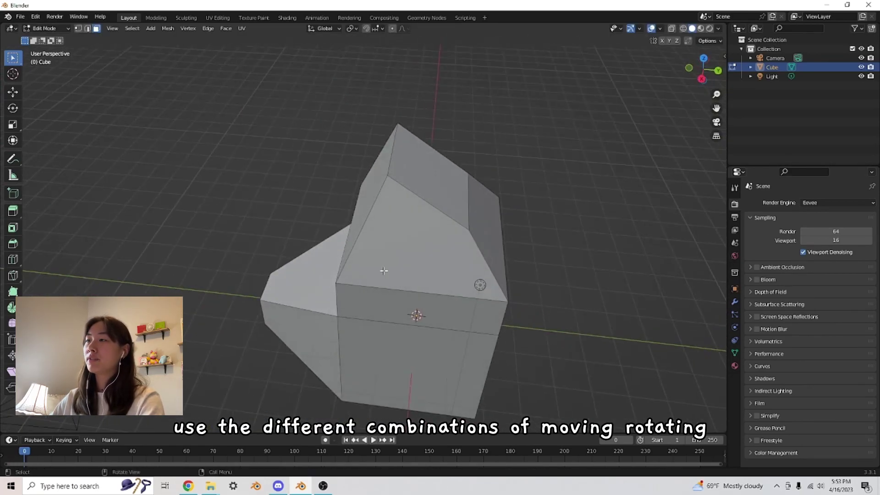
pyautogui.click(428, 188)
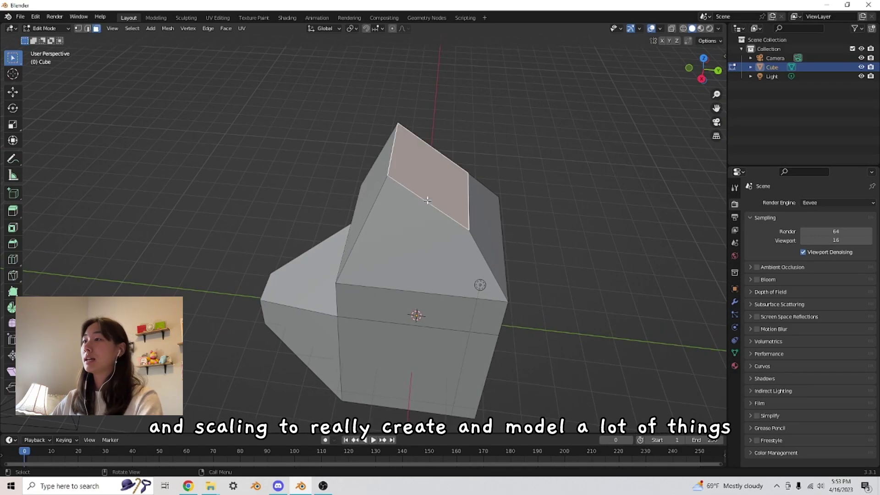
pyautogui.moveTo(429, 188); pyautogui.dragTo(394, 303, button='middle')
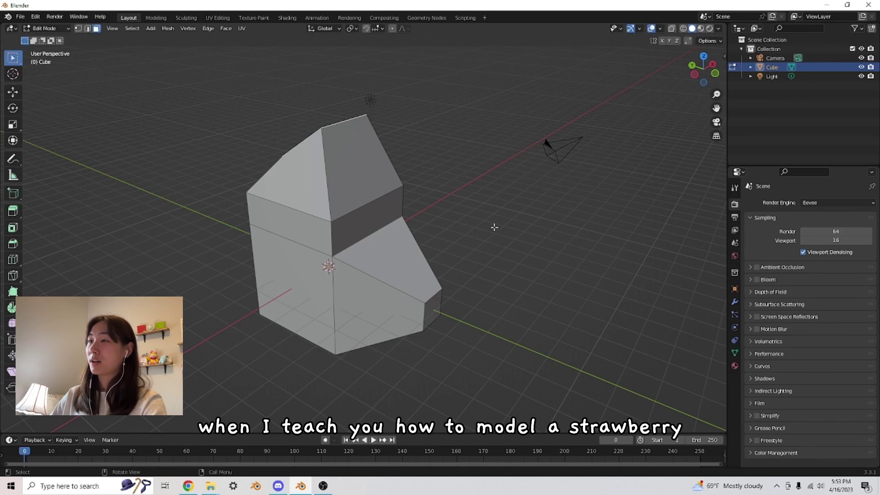
pyautogui.press('Tab')
pyautogui.moveTo(394, 265); pyautogui.dragTo(362, 220, button='middle')
# Step: Delete the extruded cube from the scene
pyautogui.moveTo(284, 298); pyautogui.dragTo(314, 318, button='middle')
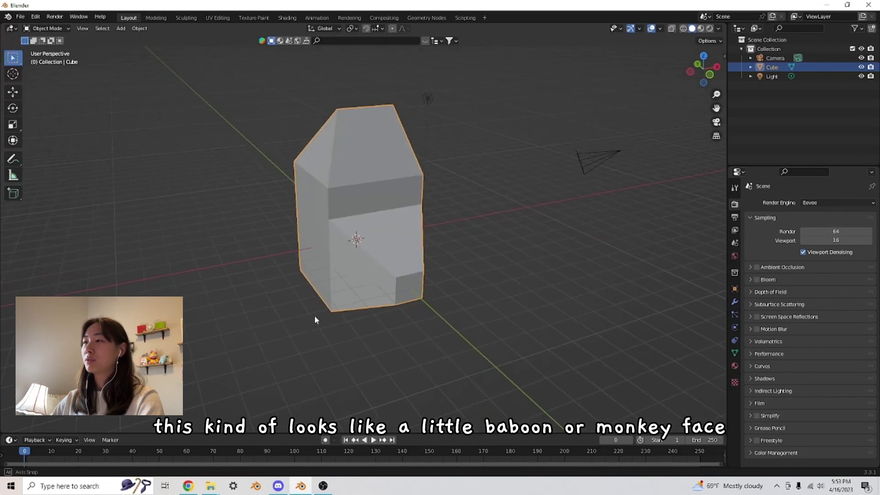
pyautogui.scroll(5, 434, 316)
pyautogui.scroll(-4, 504, 313)
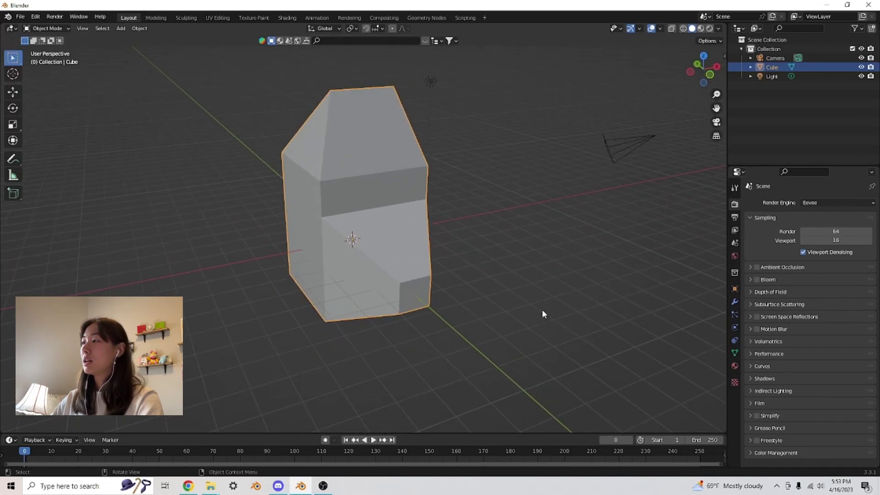
pyautogui.press('Delete')
# Step: Switch to front orthographic view, deselect everything, and bring up the Shift+A add menu
pyautogui.press('KP_1')
pyautogui.keyDown('shift'); pyautogui.moveTo(465, 262); pyautogui.dragTo(427, 266, button='middle'); pyautogui.keyUp('shift')
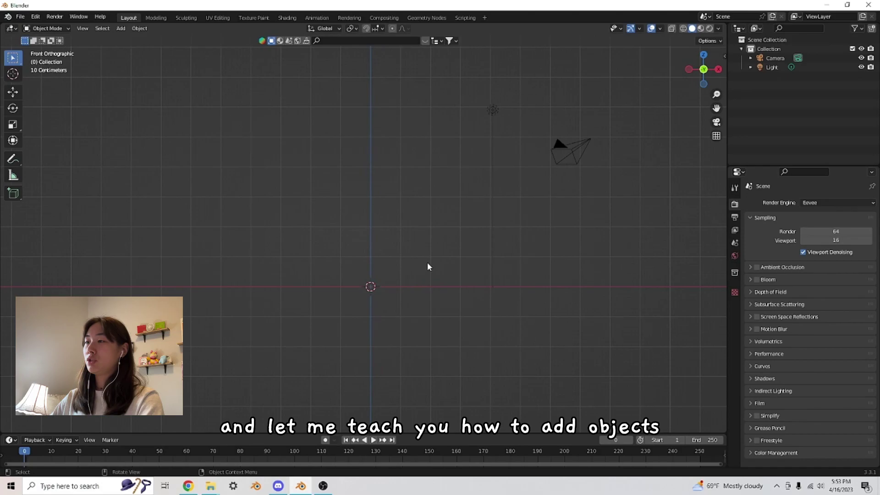
pyautogui.scroll(3, 428, 265)
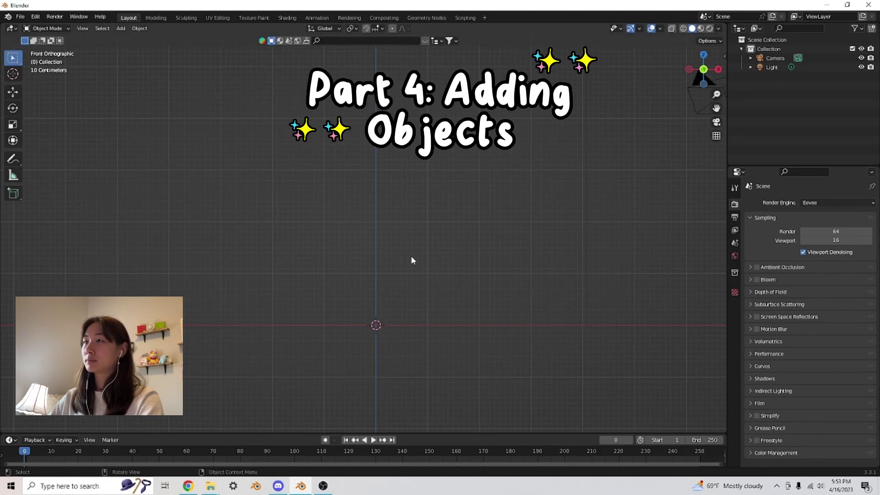
pyautogui.press('a')
pyautogui.hotkey('alt', 'a')
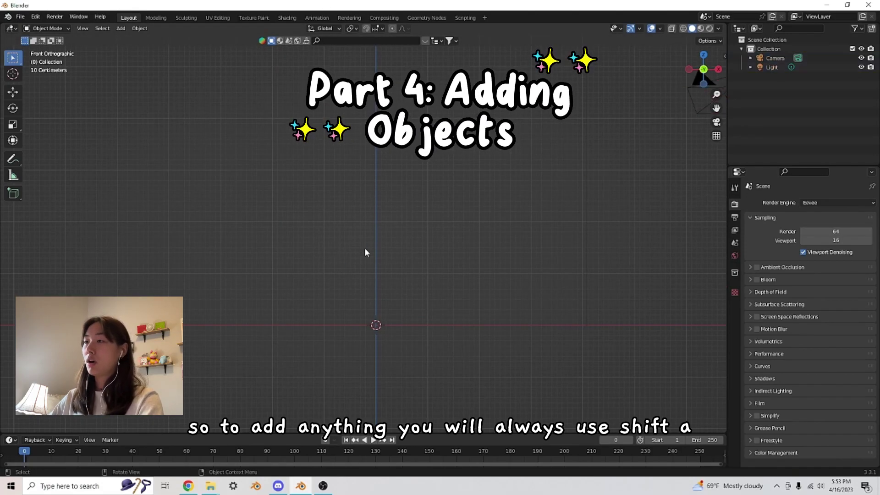
pyautogui.hotkey('shift', 'a')
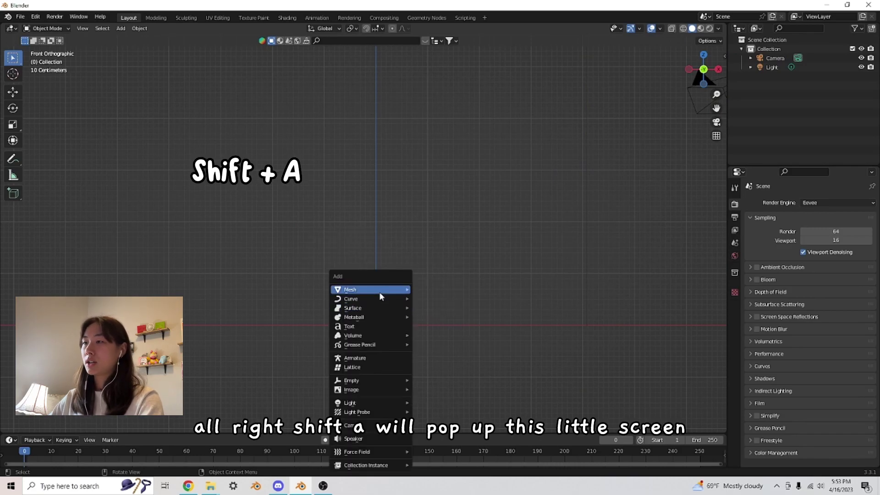
pyautogui.hotkey('shift', 'a')
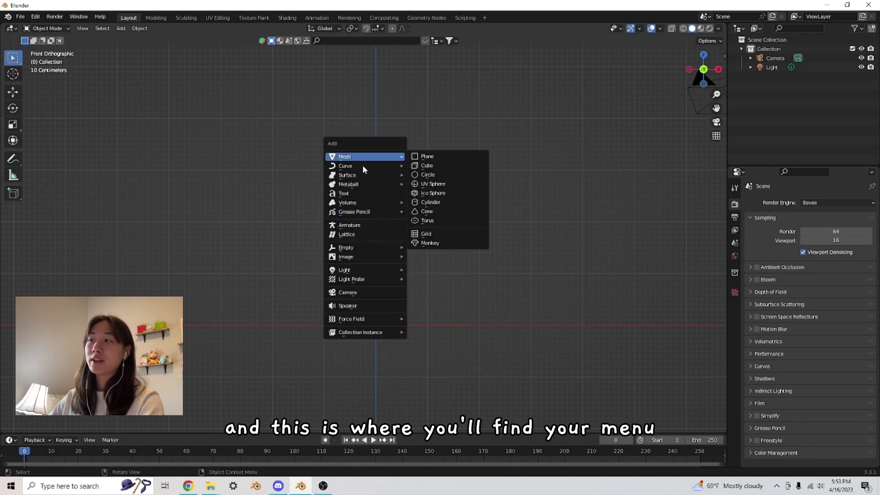
# Step: Add a plane at the world origin and deselect it
pyautogui.moveTo(362, 158)
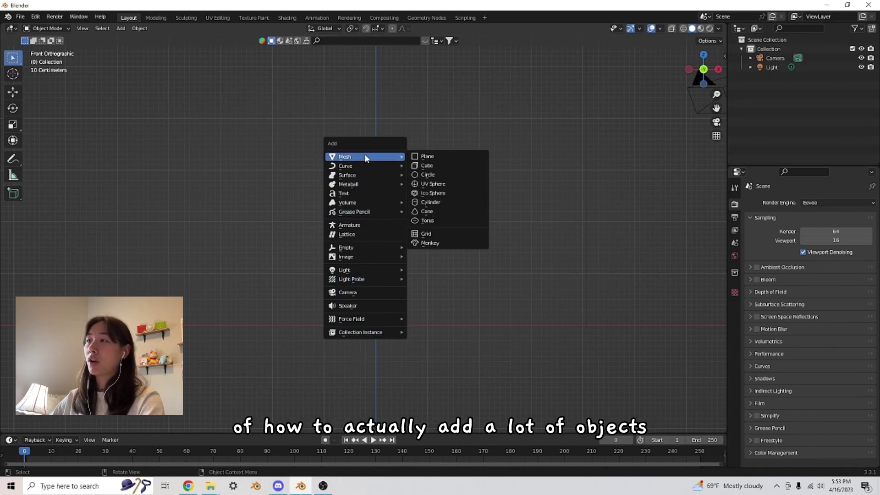
pyautogui.click(439, 159)
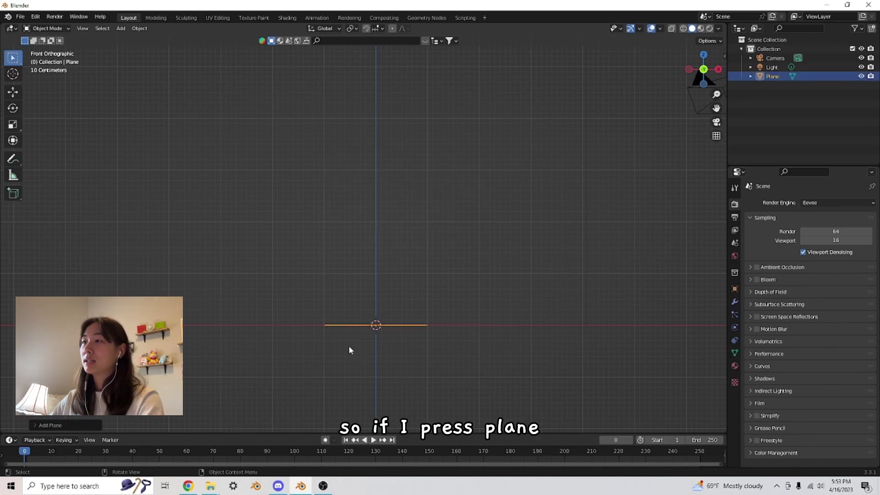
pyautogui.moveTo(349, 350); pyautogui.dragTo(391, 295, button='middle')
pyautogui.moveTo(415, 252); pyautogui.dragTo(368, 289, button='middle')
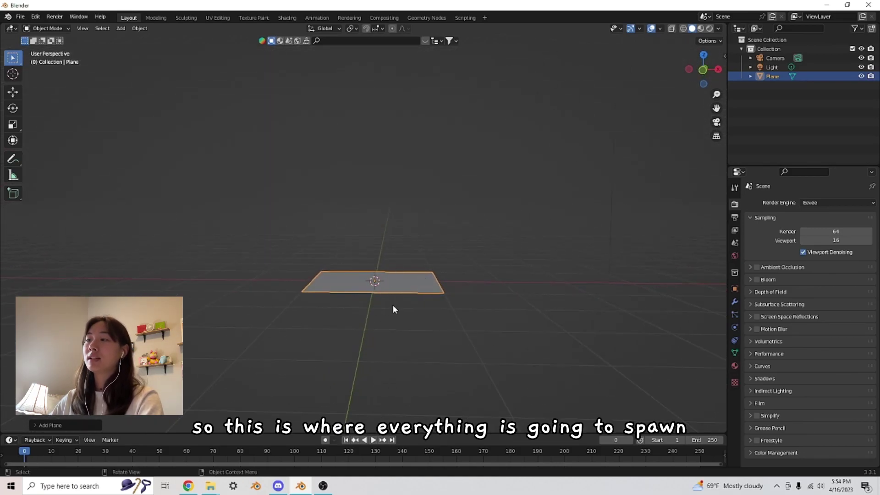
pyautogui.click(261, 329)
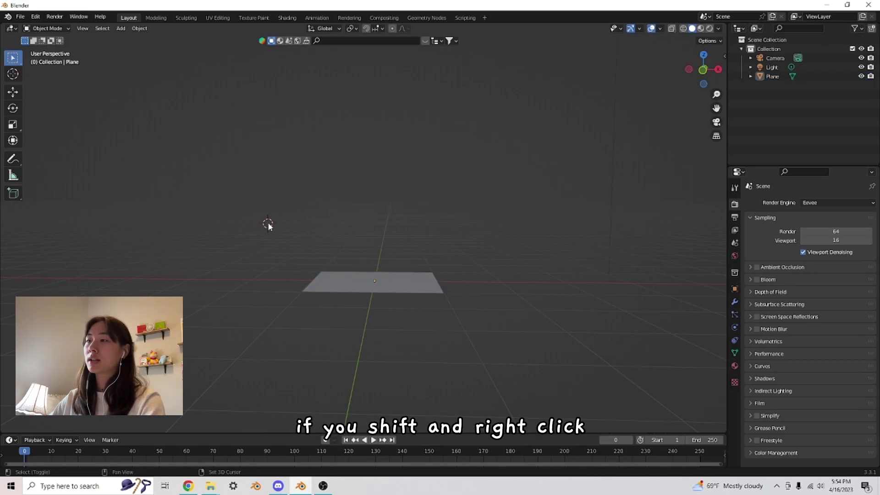
# Step: Add a cube scaled to about 0.6 and place the 3D cursor to its right
pyautogui.hotkey('shift', 'a')
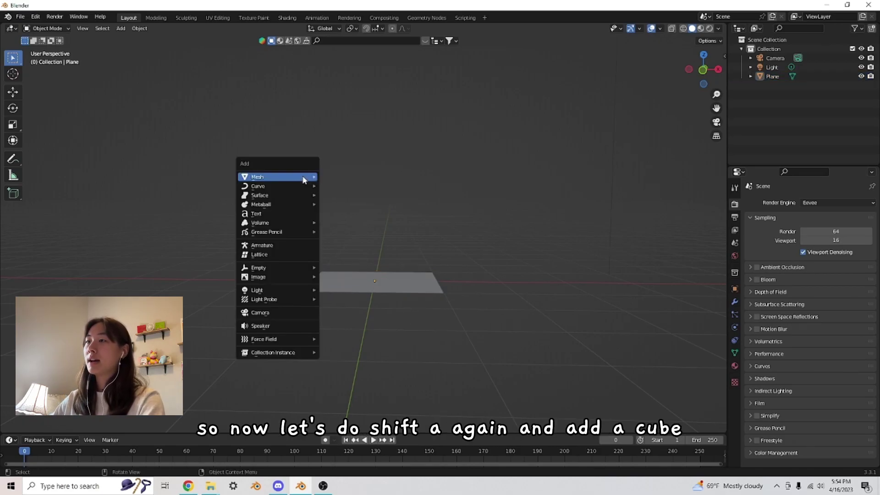
pyautogui.moveTo(303, 179)
pyautogui.click(379, 185)
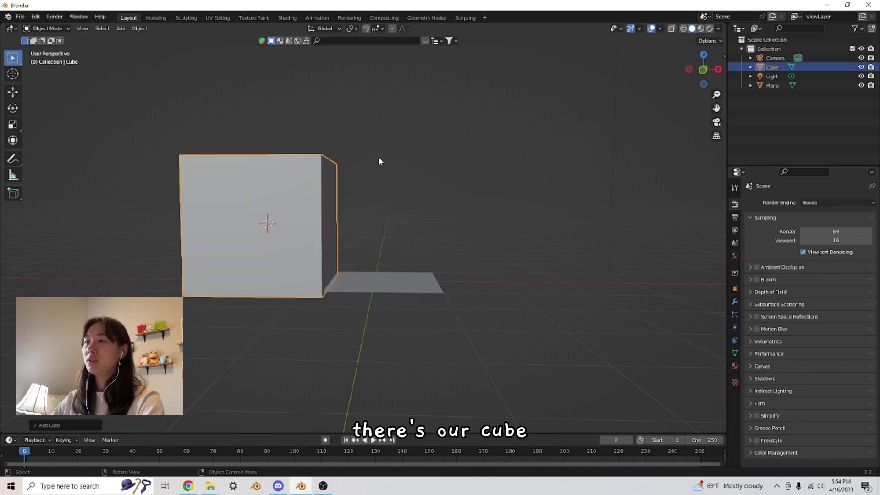
pyautogui.press('s')
pyautogui.click(337, 188)
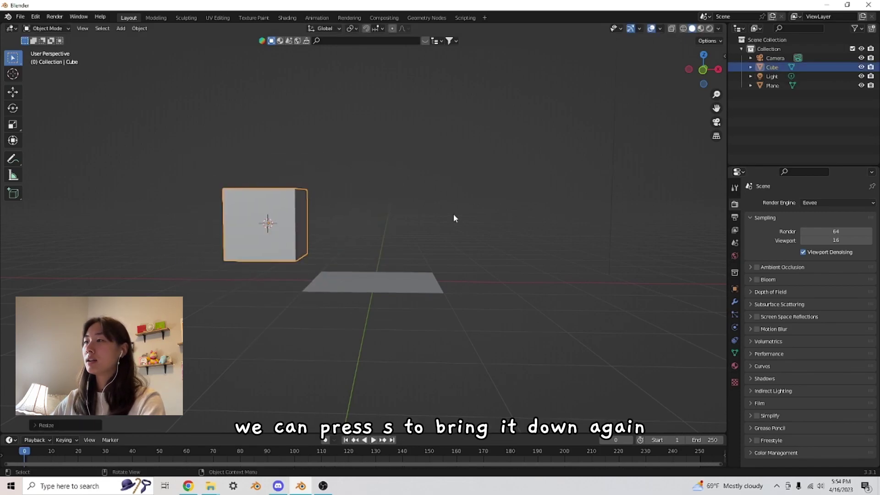
pyautogui.keyDown('shift'); pyautogui.rightClick(476, 213); pyautogui.keyUp('shift')
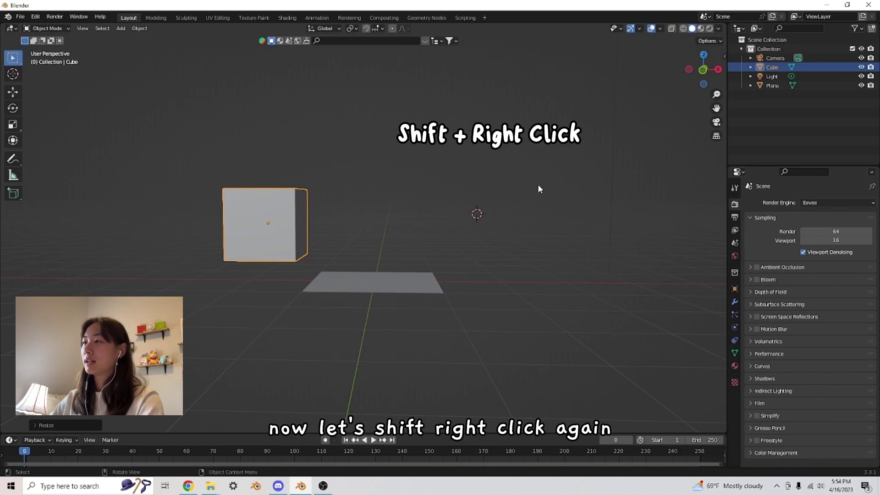
# Step: Add a UV sphere at the 3D cursor, shrink it, reposition it beside the cube, then deselect
pyautogui.hotkey('shift', 'a')
pyautogui.moveTo(464, 167)
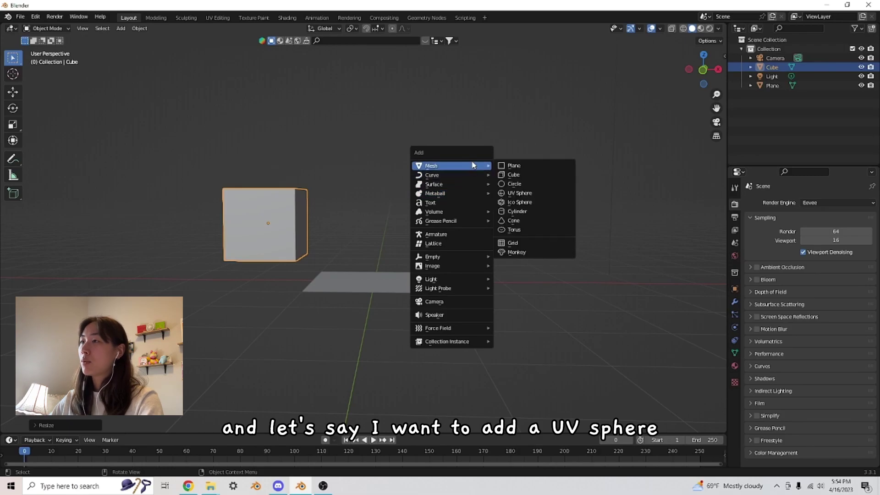
pyautogui.click(552, 193)
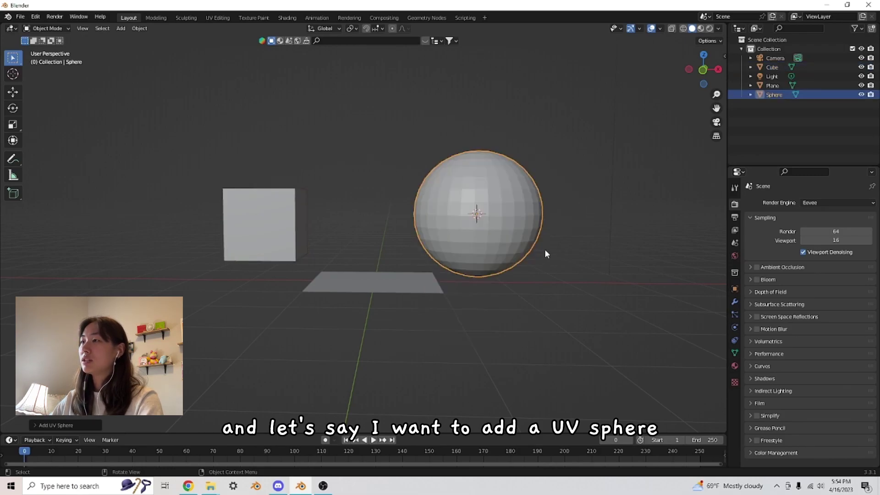
pyautogui.press('s')
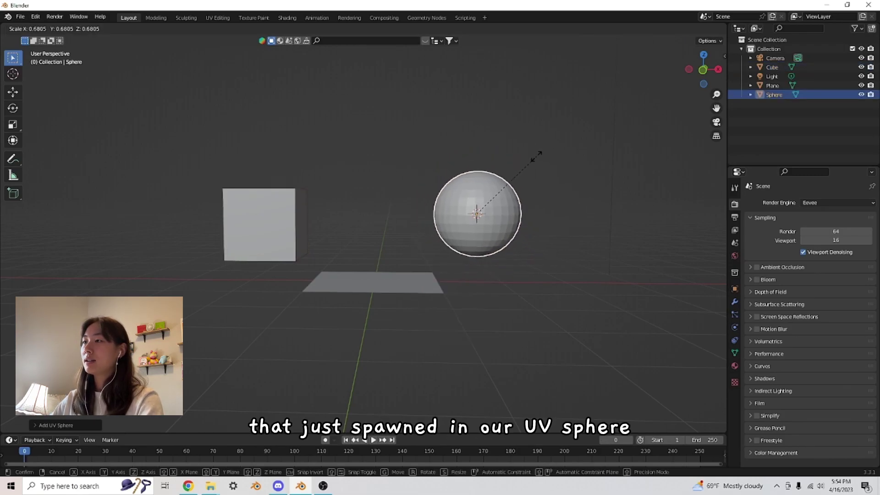
pyautogui.click(525, 169)
pyautogui.press('g')
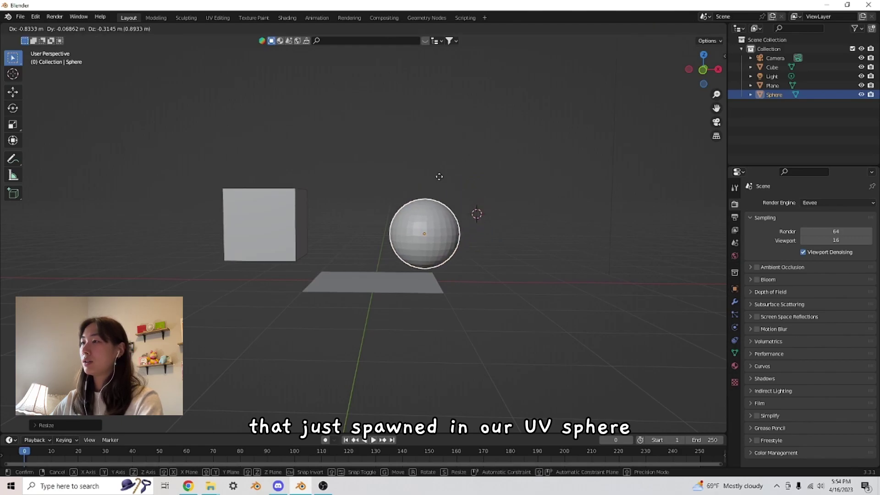
pyautogui.click(530, 198)
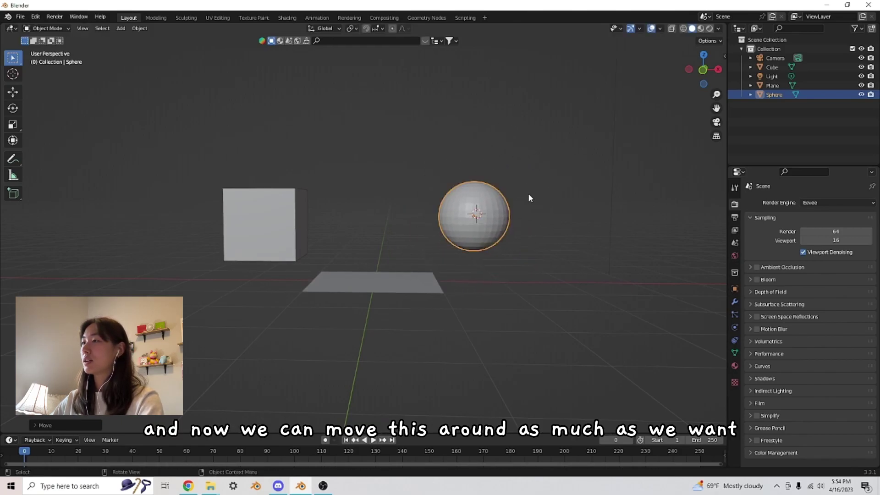
pyautogui.click(417, 188)
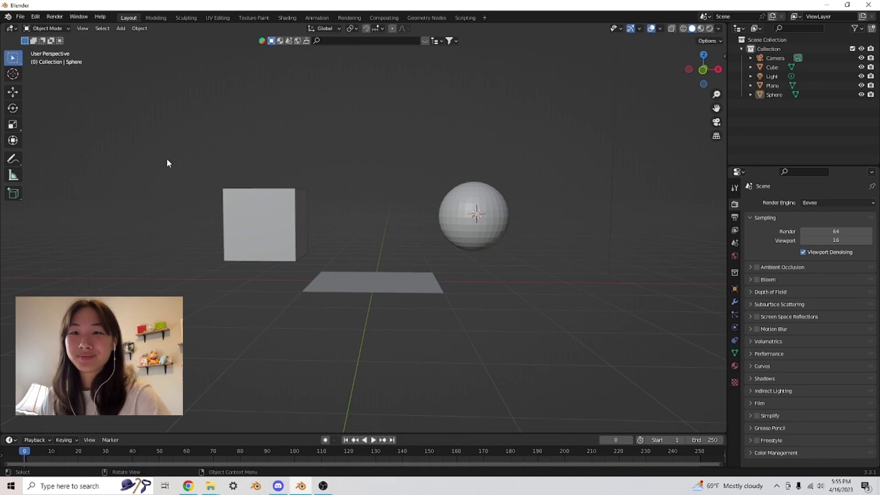
# Step: Bring the OBS screen recorder window to the front from the taskbar
pyautogui.click(323, 485)
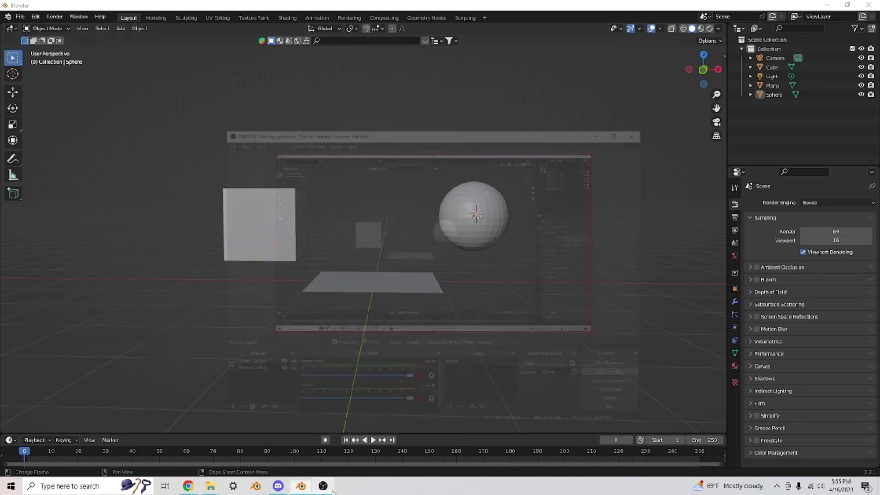